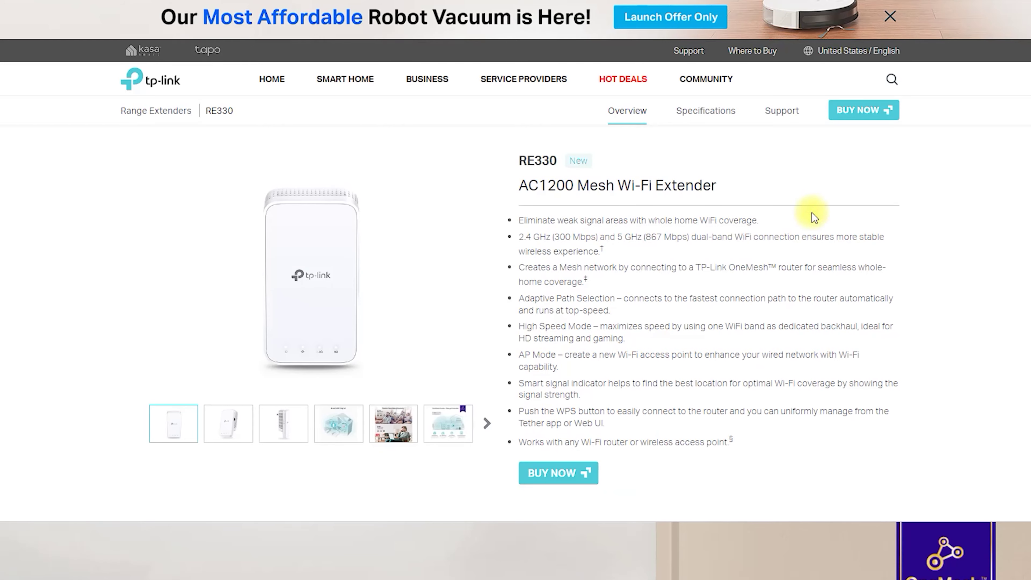
- Read through the RE330 product overview, from the feature list and OneMesh sections down to the related products and footnotes
{"action": "scroll", "coordinate": [654, 248], "scroll_direction": "down", "scroll_amount": 3}
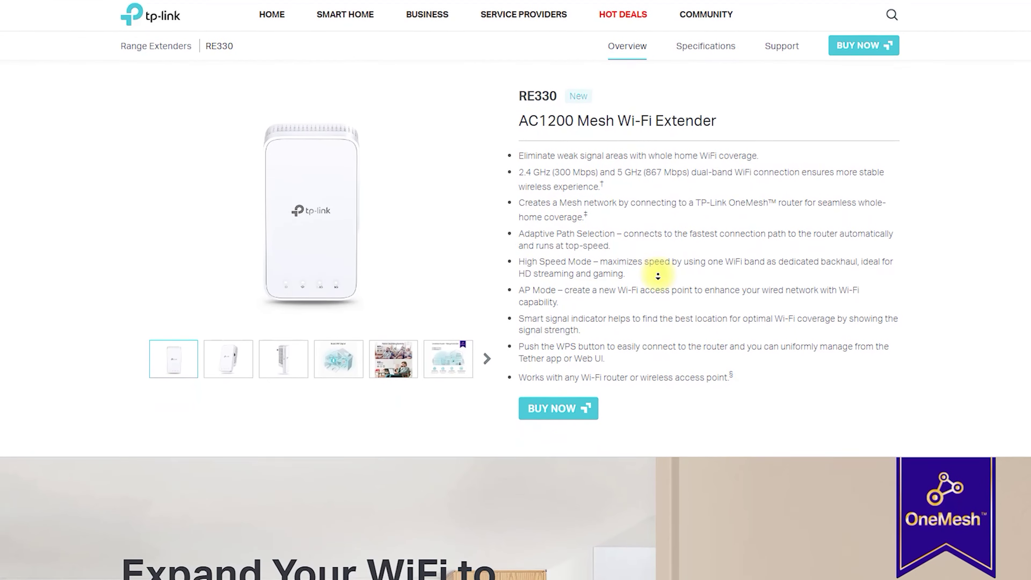
{"action": "scroll", "coordinate": [657, 279], "scroll_direction": "down", "scroll_amount": 7}
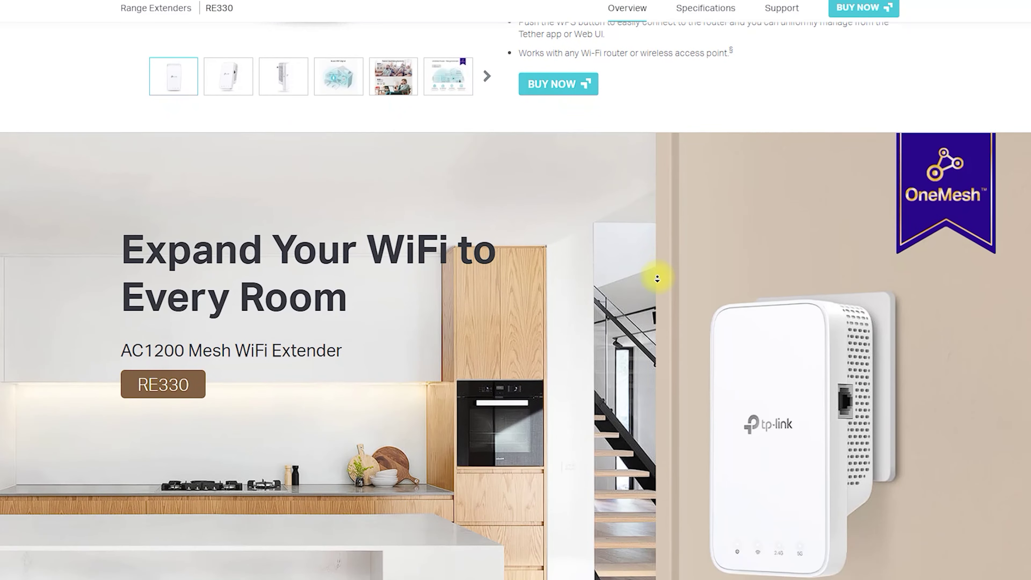
{"action": "scroll", "coordinate": [657, 279], "scroll_direction": "down", "scroll_amount": 7}
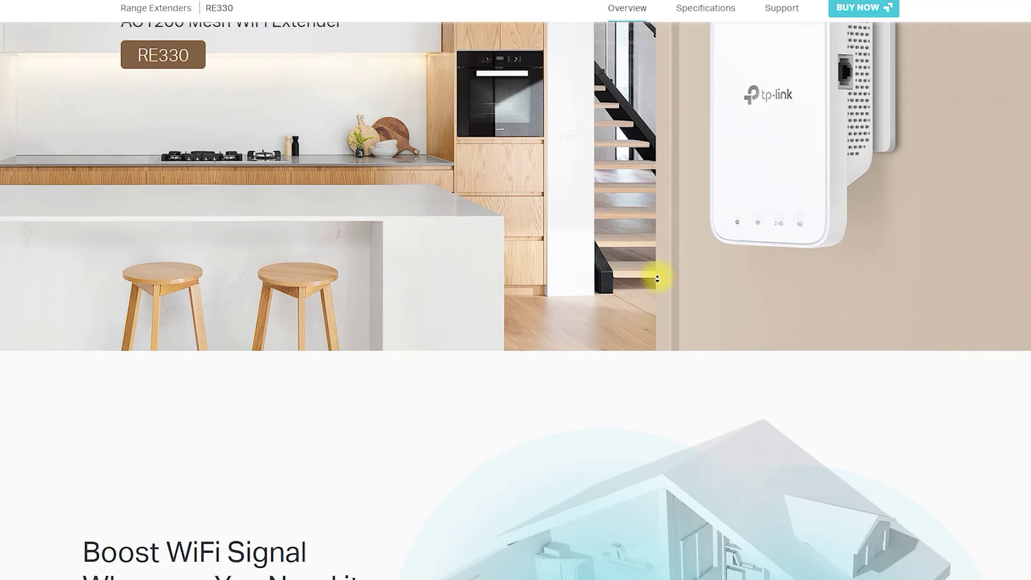
{"action": "scroll", "coordinate": [657, 279], "scroll_direction": "down", "scroll_amount": 7}
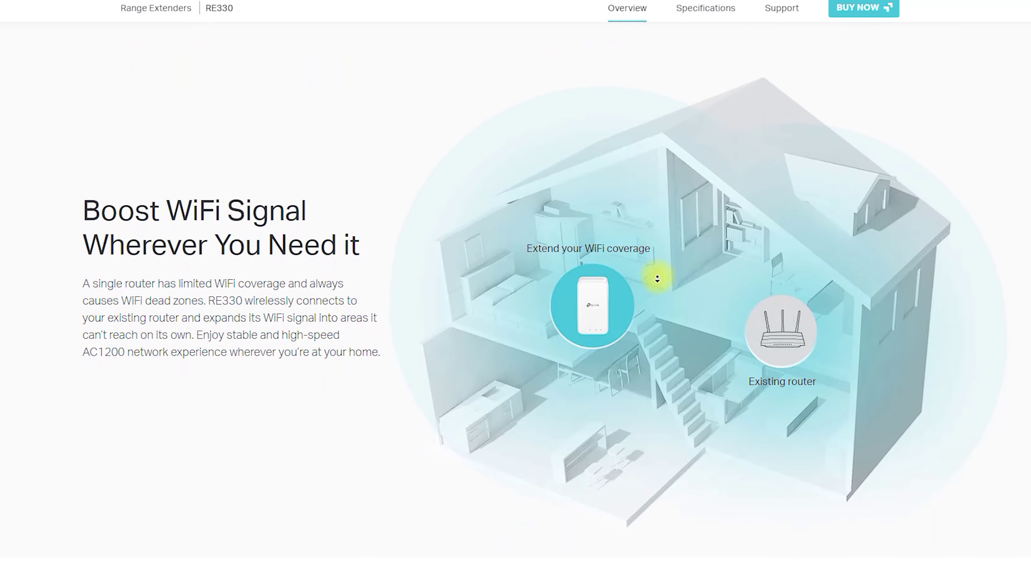
{"action": "scroll", "coordinate": [657, 279], "scroll_direction": "down", "scroll_amount": 7}
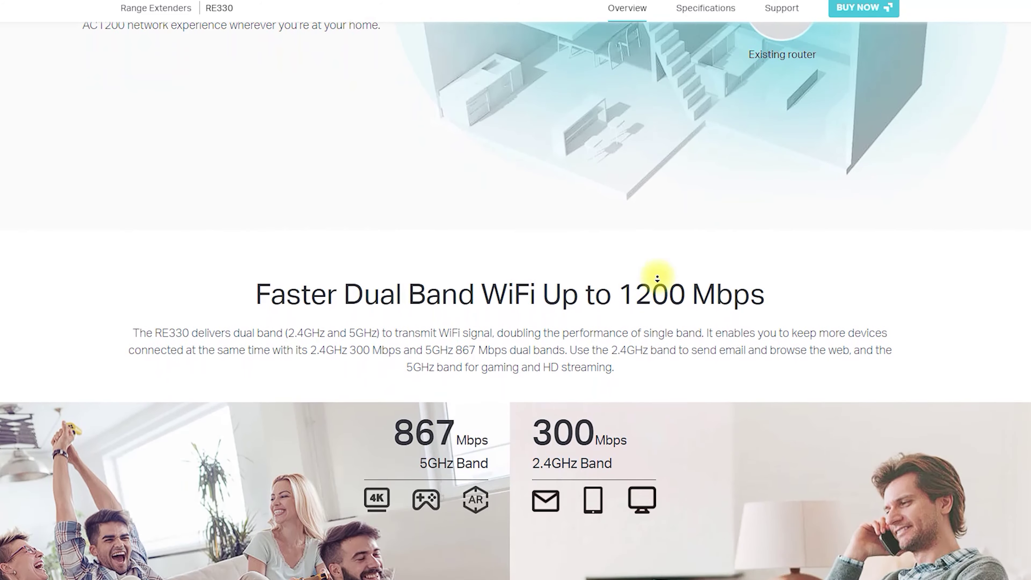
{"action": "scroll", "coordinate": [658, 279], "scroll_direction": "down", "scroll_amount": 7}
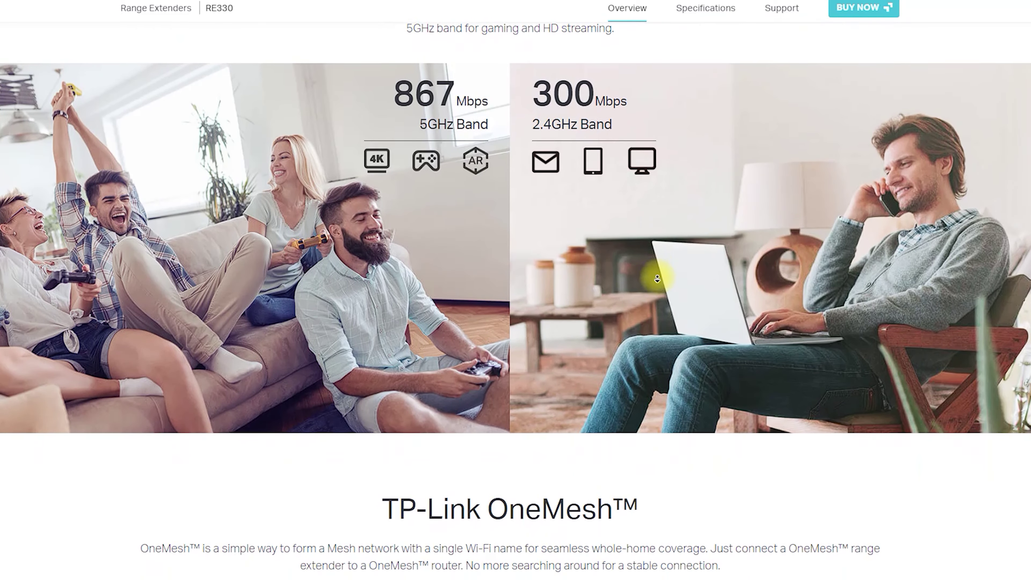
{"action": "scroll", "coordinate": [657, 278], "scroll_direction": "down", "scroll_amount": 7}
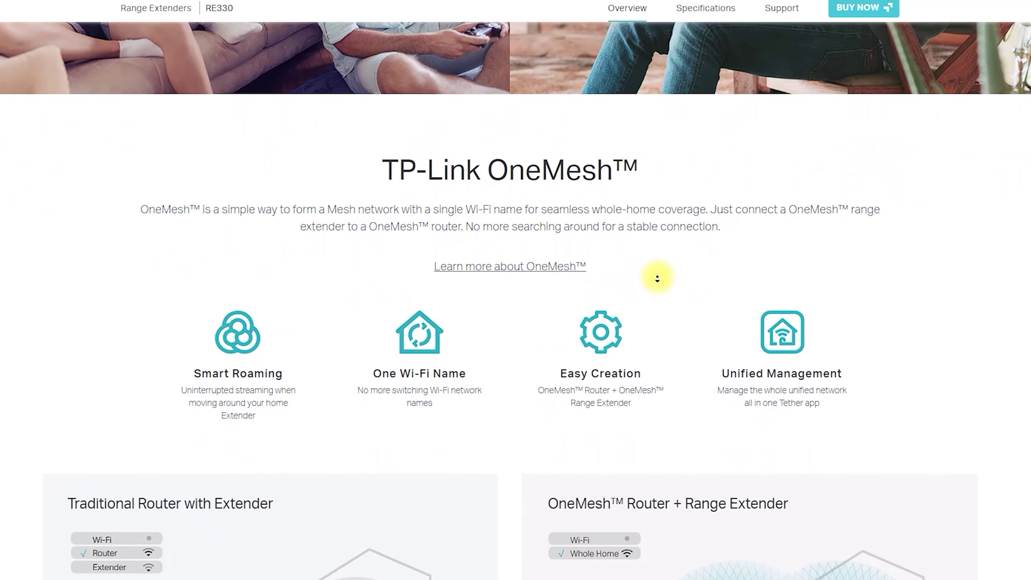
{"action": "scroll", "coordinate": [657, 279], "scroll_direction": "down", "scroll_amount": 5}
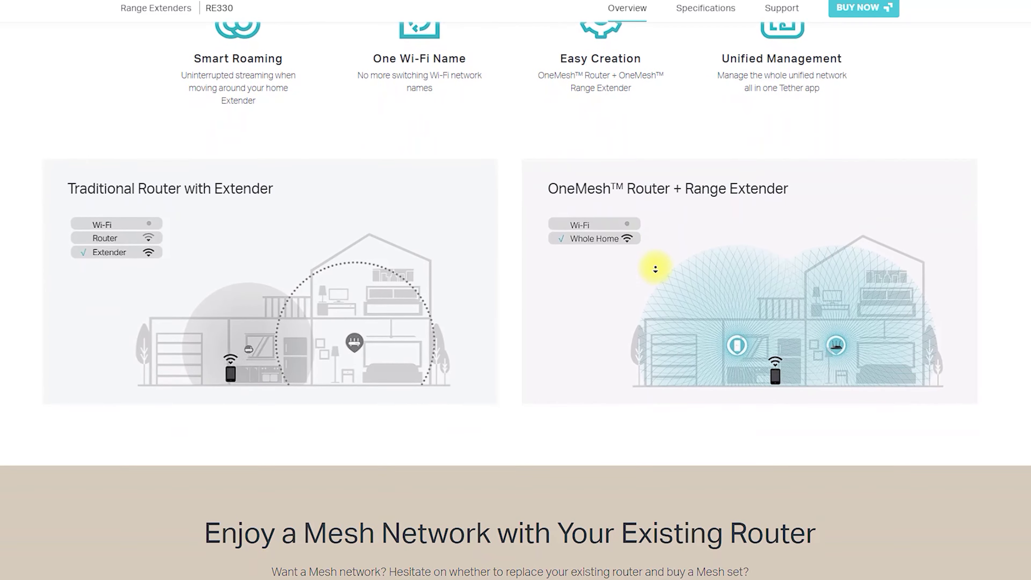
{"action": "scroll", "coordinate": [654, 266], "scroll_direction": "down", "scroll_amount": 4}
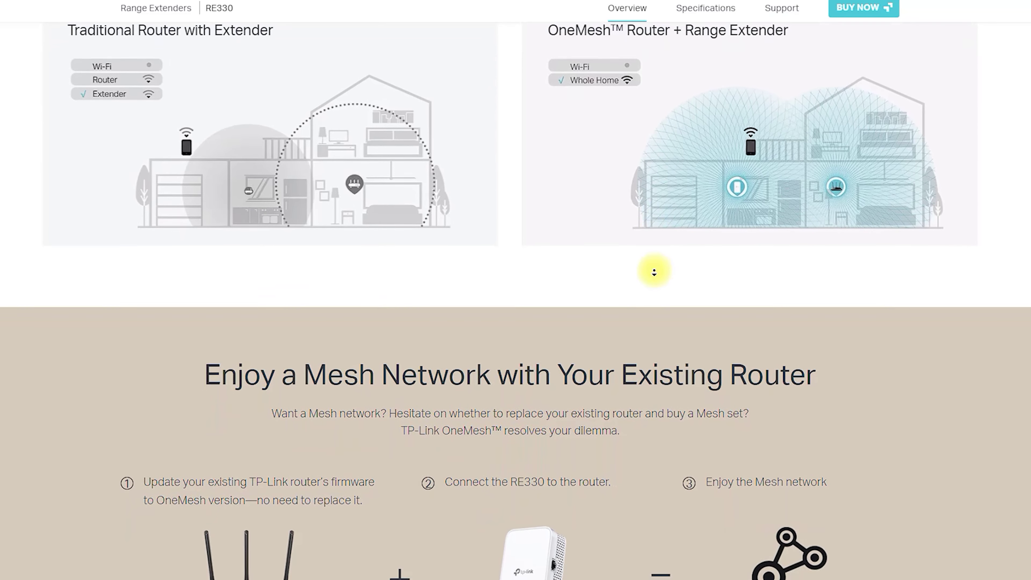
{"action": "scroll", "coordinate": [654, 272], "scroll_direction": "down", "scroll_amount": 4}
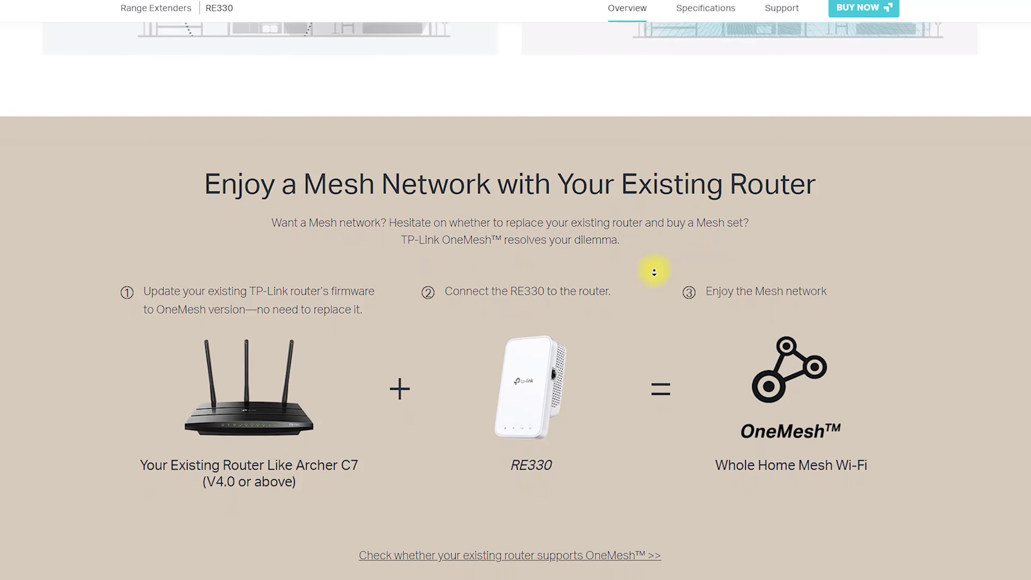
{"action": "scroll", "coordinate": [654, 272], "scroll_direction": "down", "scroll_amount": 4}
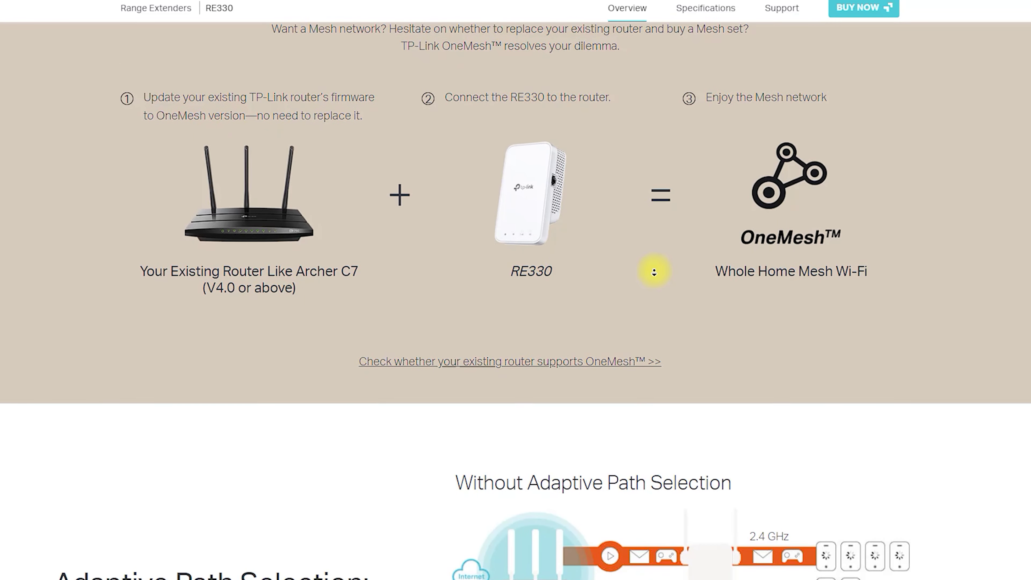
{"action": "scroll", "coordinate": [654, 272], "scroll_direction": "down", "scroll_amount": 4}
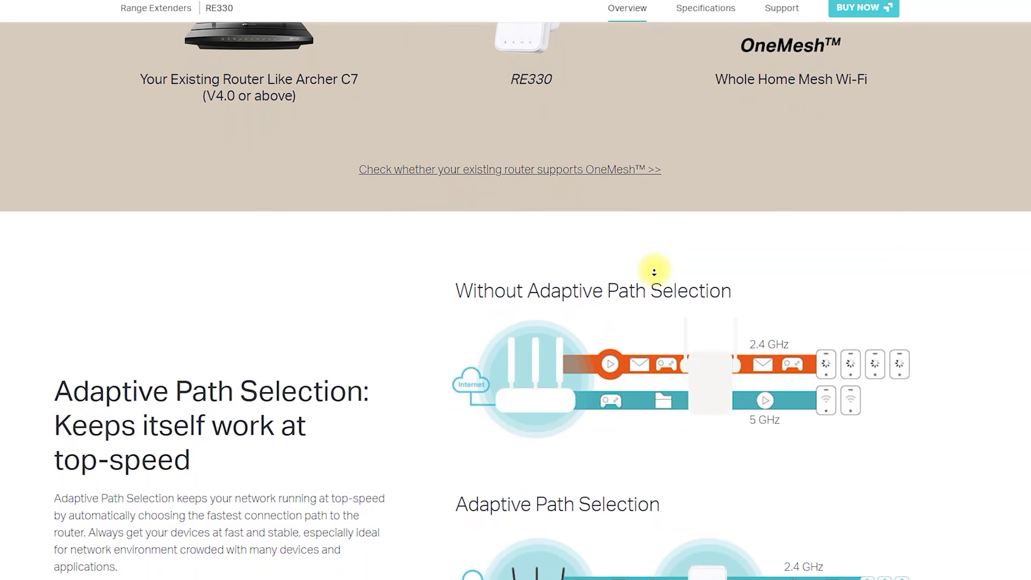
{"action": "scroll", "coordinate": [654, 272], "scroll_direction": "down", "scroll_amount": 4}
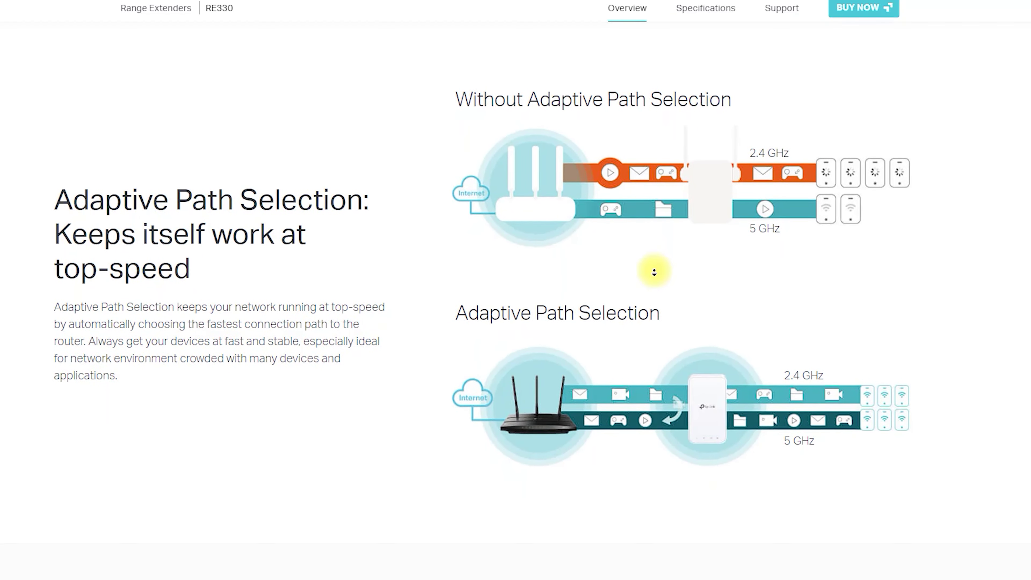
{"action": "scroll", "coordinate": [654, 272], "scroll_direction": "down", "scroll_amount": 1}
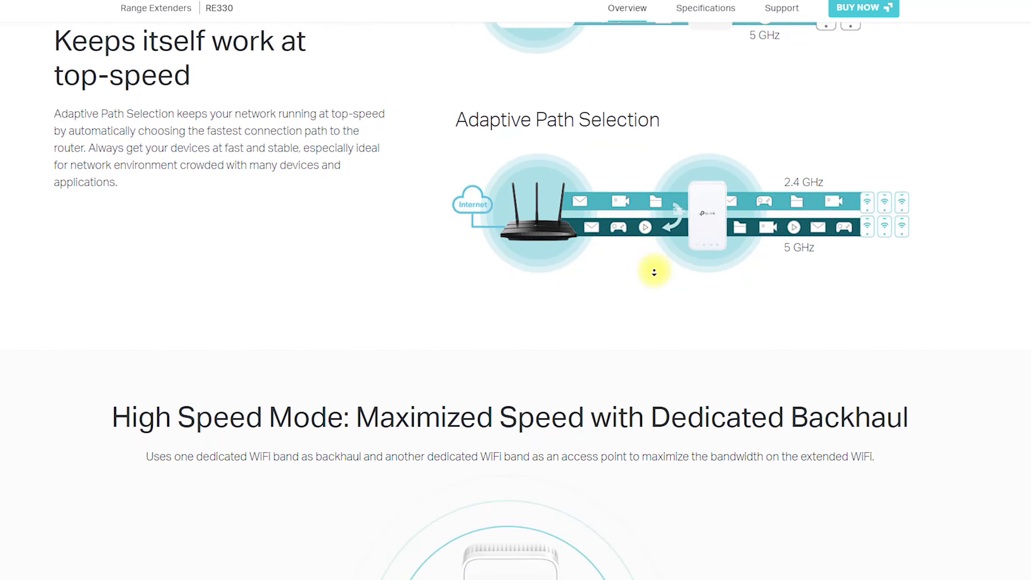
{"action": "scroll", "coordinate": [654, 272], "scroll_direction": "down", "scroll_amount": 4}
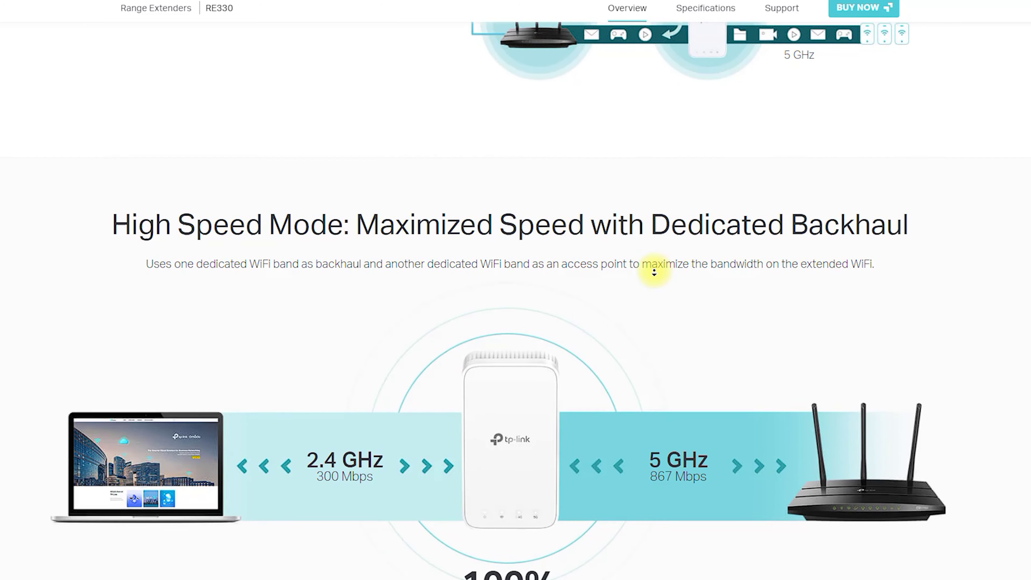
{"action": "scroll", "coordinate": [654, 272], "scroll_direction": "down", "scroll_amount": 4}
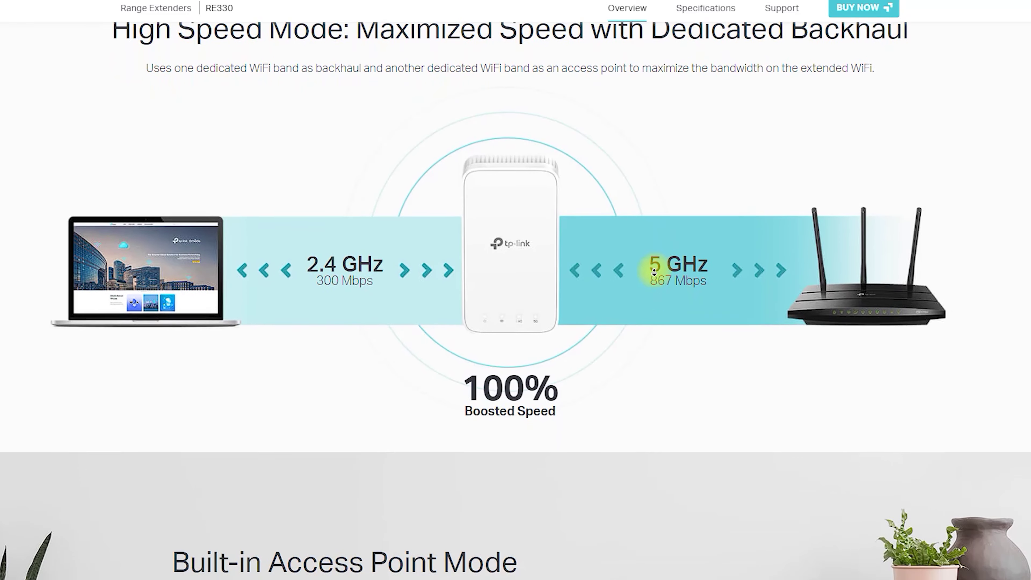
{"action": "scroll", "coordinate": [654, 272], "scroll_direction": "down", "scroll_amount": 4}
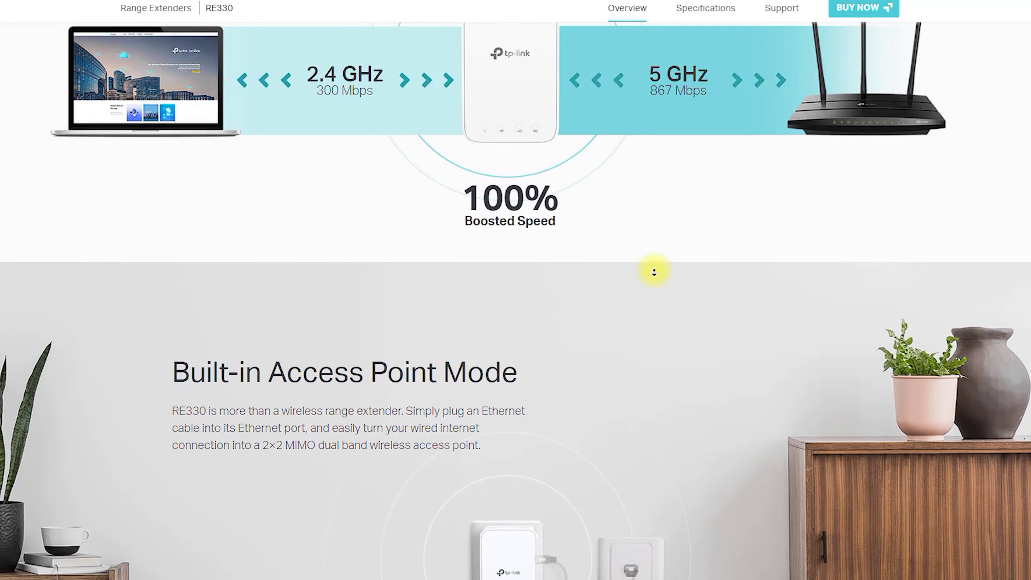
{"action": "scroll", "coordinate": [654, 272], "scroll_direction": "down", "scroll_amount": 4}
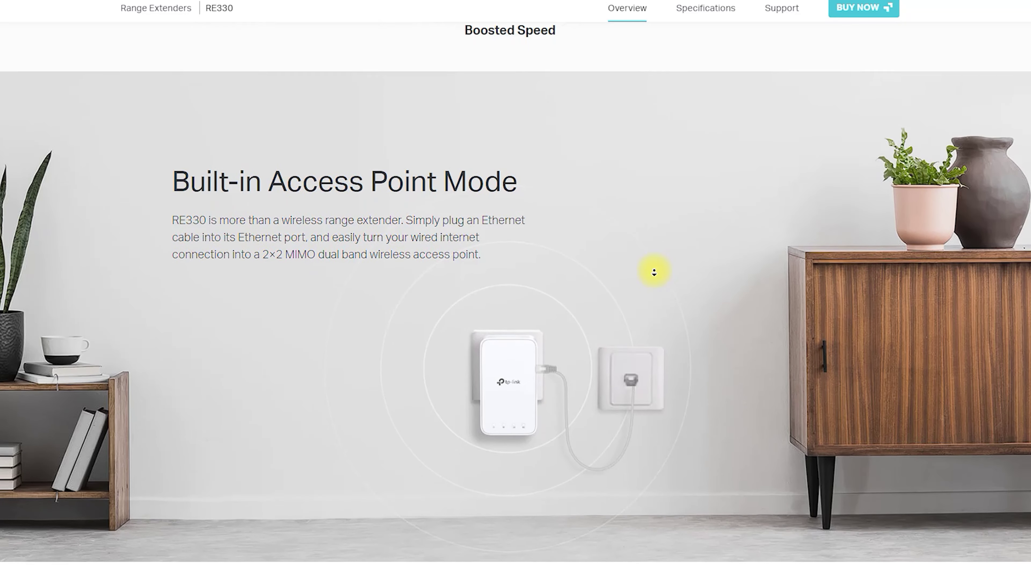
{"action": "scroll", "coordinate": [654, 272], "scroll_direction": "down", "scroll_amount": 4}
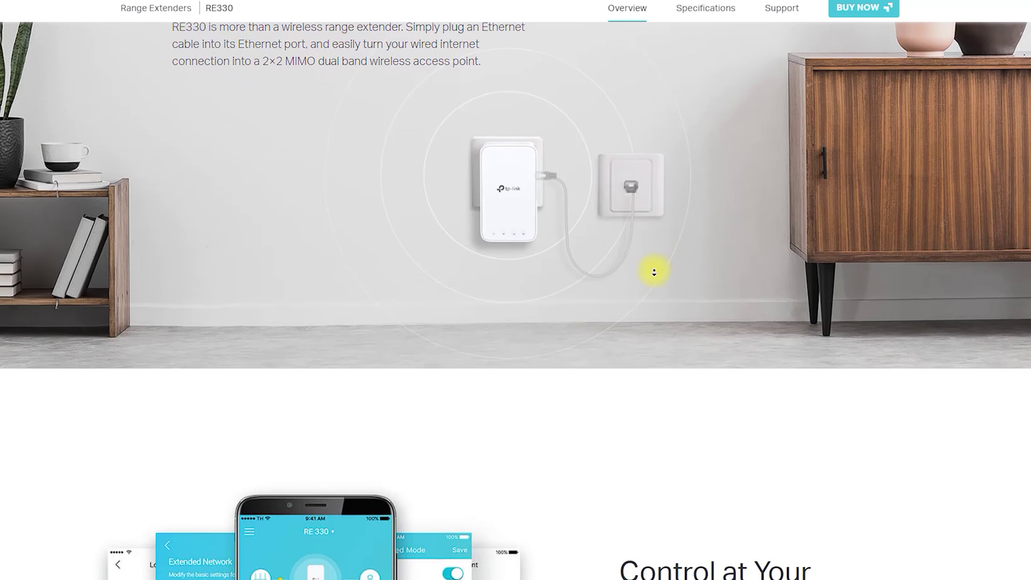
{"action": "scroll", "coordinate": [654, 272], "scroll_direction": "down", "scroll_amount": 4}
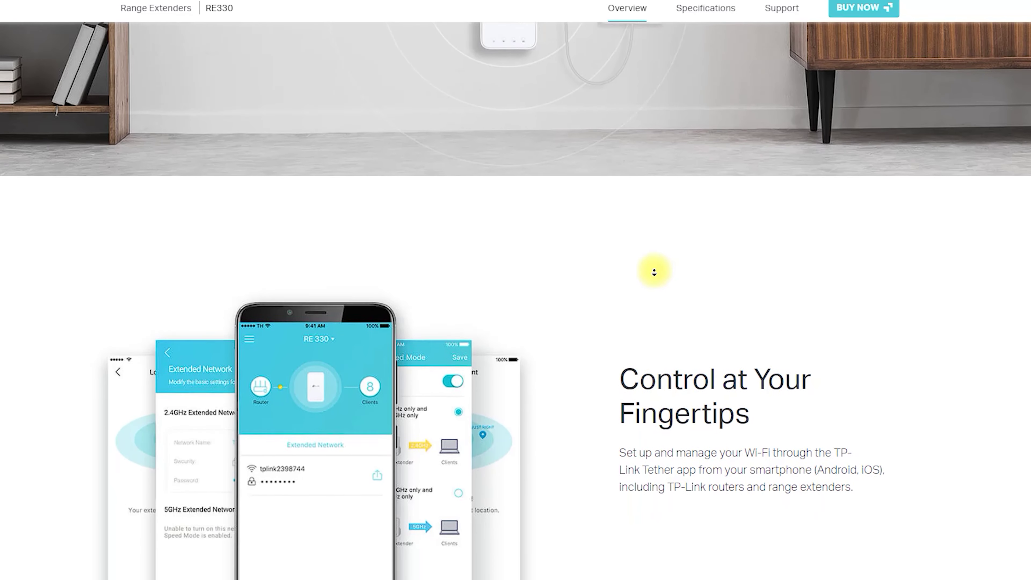
{"action": "scroll", "coordinate": [654, 272], "scroll_direction": "down", "scroll_amount": 4}
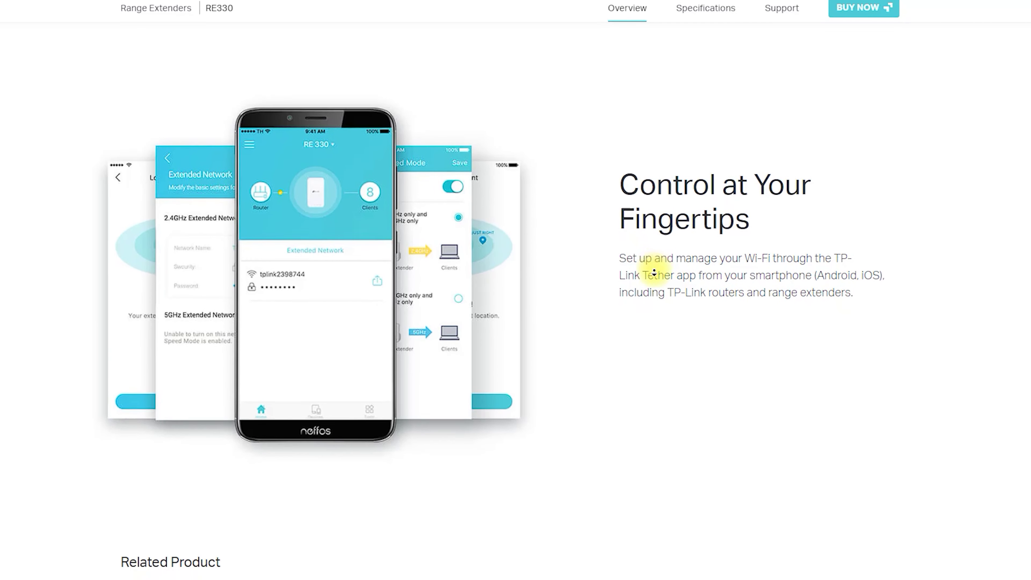
{"action": "scroll", "coordinate": [654, 272], "scroll_direction": "down", "scroll_amount": 4}
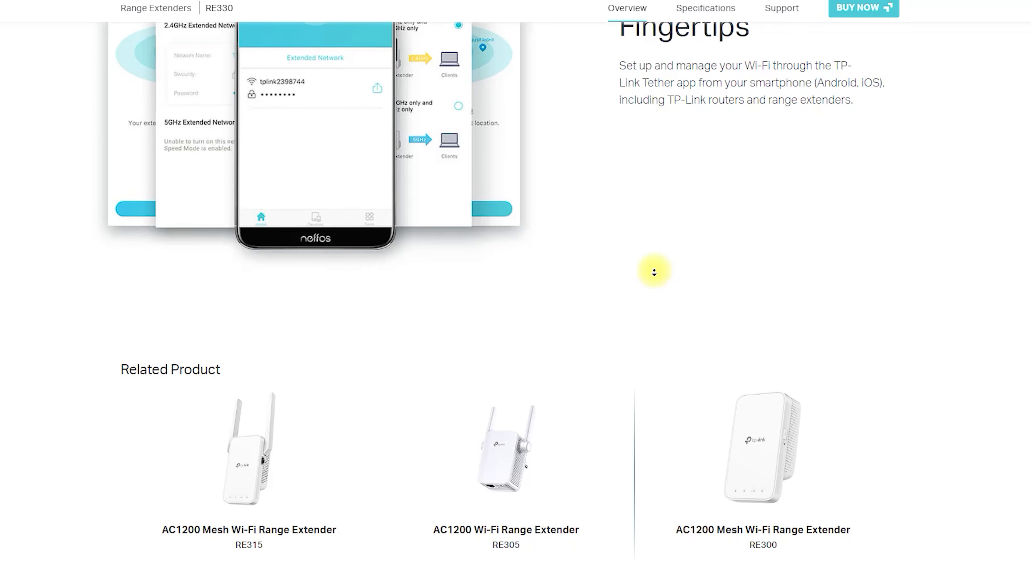
{"action": "scroll", "coordinate": [654, 272], "scroll_direction": "down", "scroll_amount": 4}
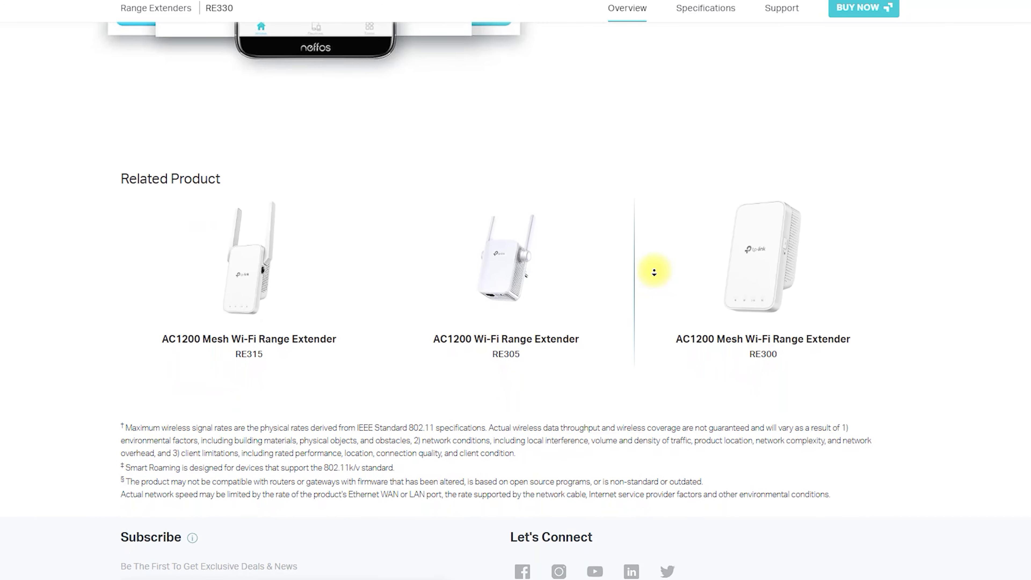
{"action": "scroll", "coordinate": [654, 272], "scroll_direction": "down", "scroll_amount": 1}
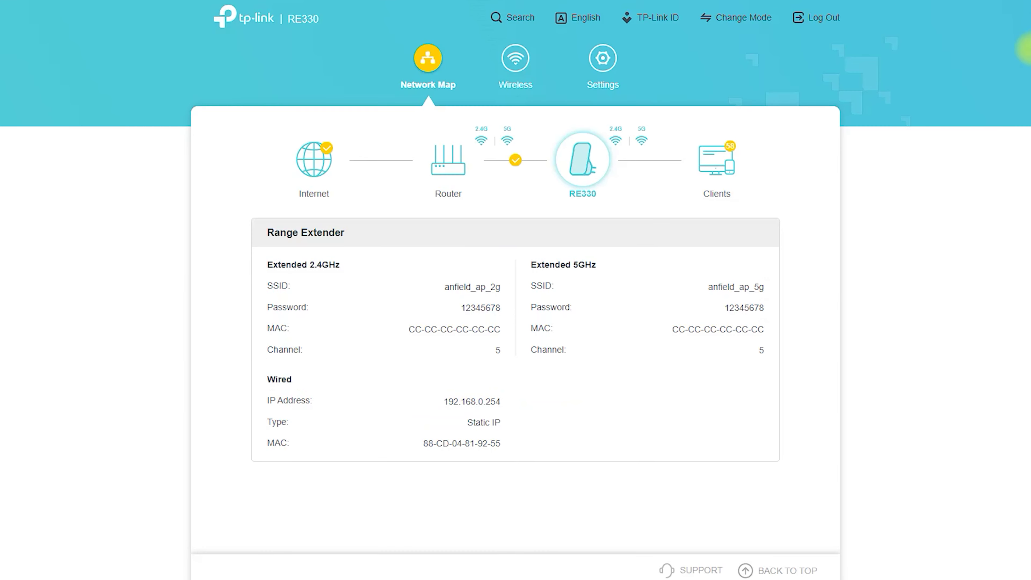
- Trace the network map from Internet through router to RE330, viewing the router's details and the extender's details in turn
{"action": "mouse_move", "coordinate": [360, 179]}
{"action": "left_mouse_down"}
{"action": "mouse_move", "coordinate": [324, 184]}
{"action": "mouse_move", "coordinate": [345, 138]}
{"action": "mouse_move", "coordinate": [378, 165]}
{"action": "left_mouse_up"}
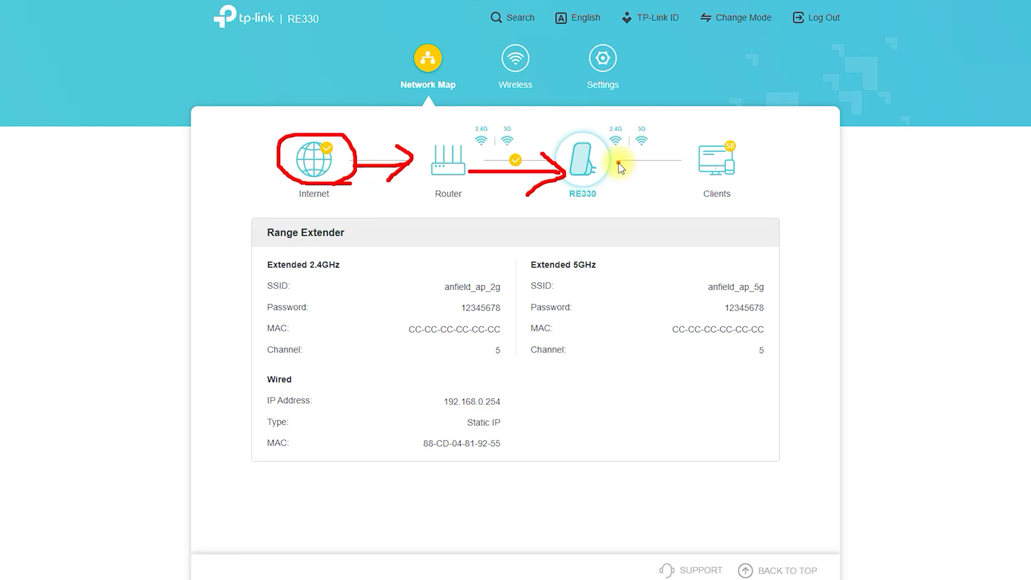
{"action": "key", "text": "Escape"}
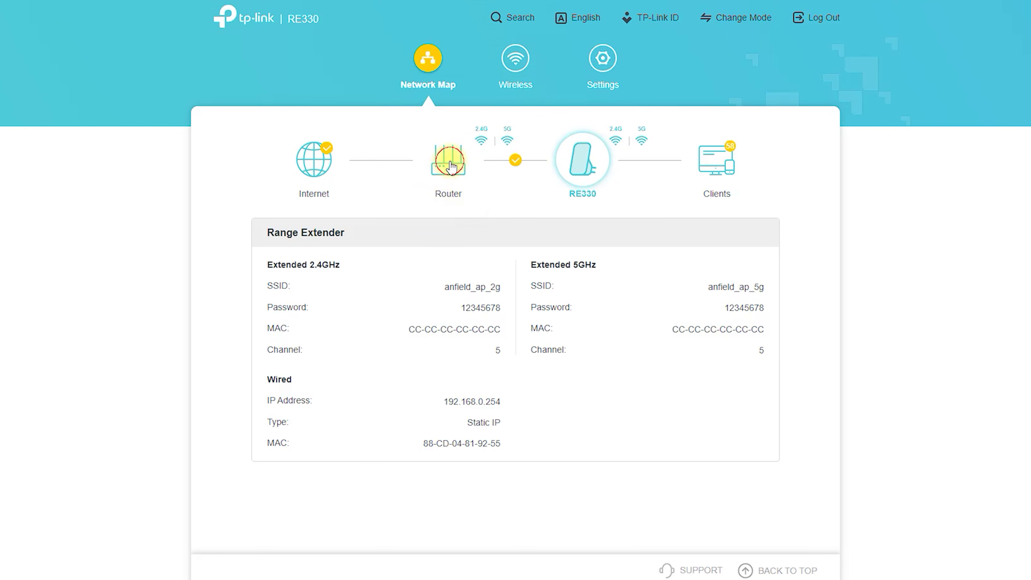
{"action": "left_click", "coordinate": [445, 168]}
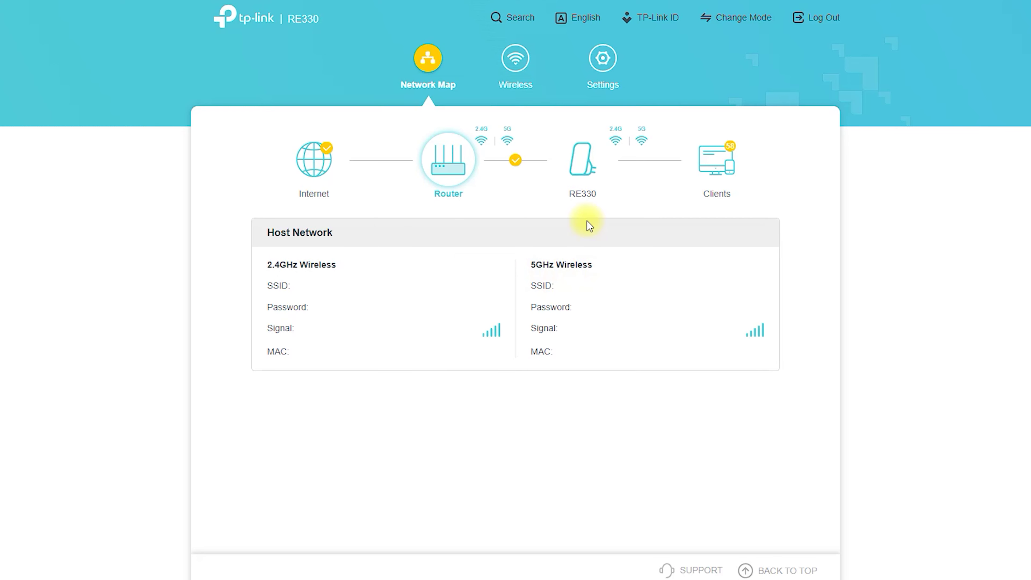
{"action": "left_click", "coordinate": [579, 163]}
- Show the router's host network details and examine the 2.4GHz Wireless and 5GHz Wireless sections
{"action": "left_click", "coordinate": [446, 164]}
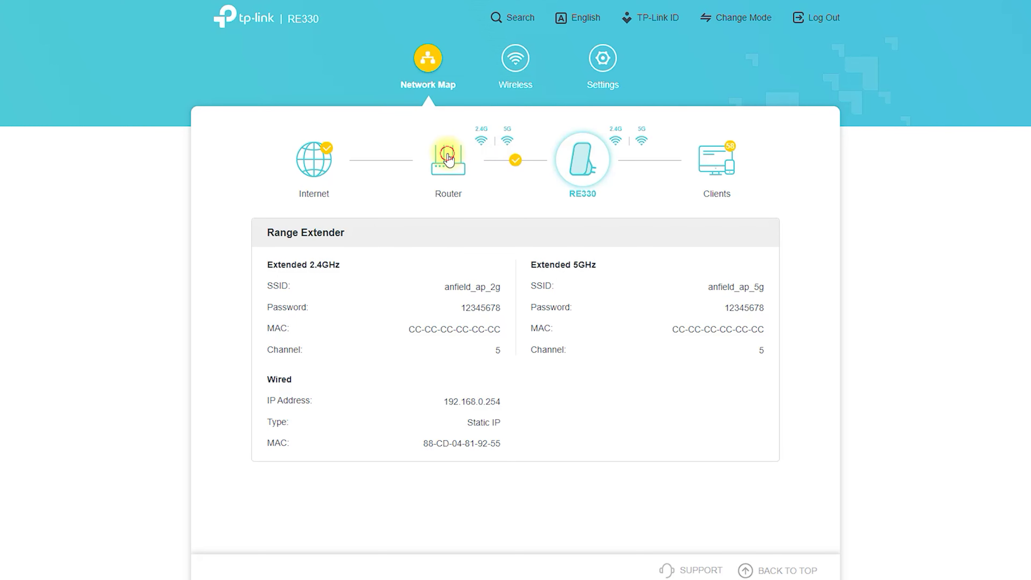
{"action": "left_click_drag", "start_coordinate": [264, 277], "coordinate": [357, 265]}
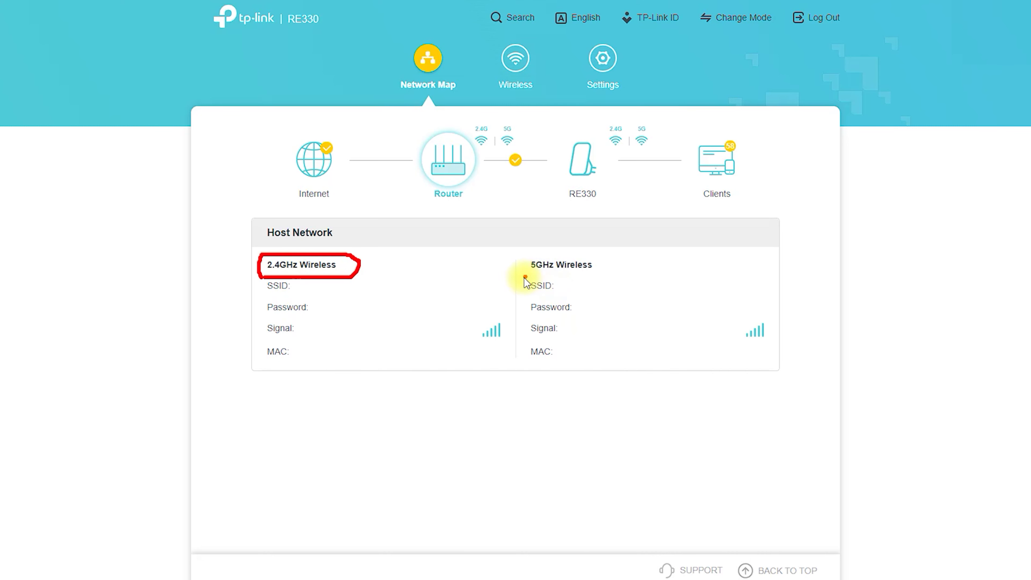
{"action": "left_click_drag", "start_coordinate": [521, 278], "coordinate": [587, 279]}
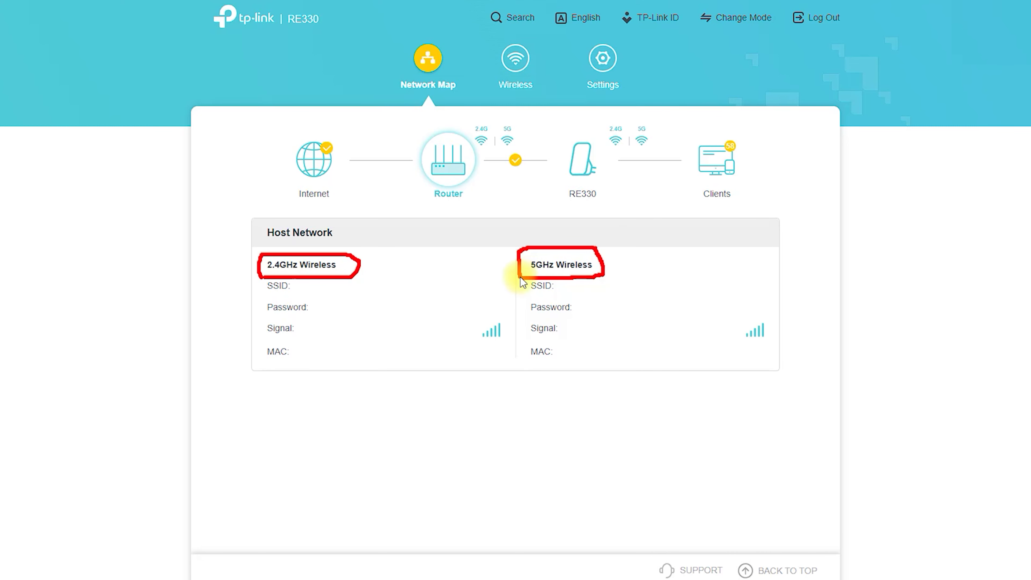
- Show the RE330 range extender details and examine the Extended 2.4GHz and Extended 5GHz sections
{"action": "left_click", "coordinate": [581, 160]}
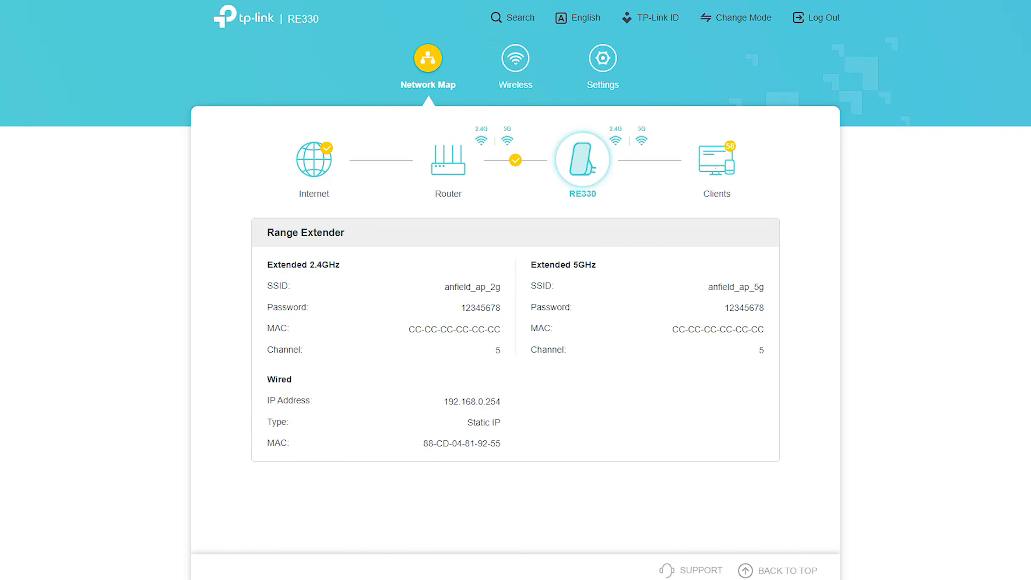
{"action": "mouse_move", "coordinate": [264, 278]}
{"action": "left_mouse_down"}
{"action": "mouse_move", "coordinate": [345, 277]}
{"action": "mouse_move", "coordinate": [268, 260]}
{"action": "left_mouse_up"}
{"action": "mouse_move", "coordinate": [528, 280]}
{"action": "left_mouse_down"}
{"action": "mouse_move", "coordinate": [581, 274]}
{"action": "mouse_move", "coordinate": [607, 254]}
{"action": "mouse_move", "coordinate": [532, 256]}
{"action": "left_mouse_up"}
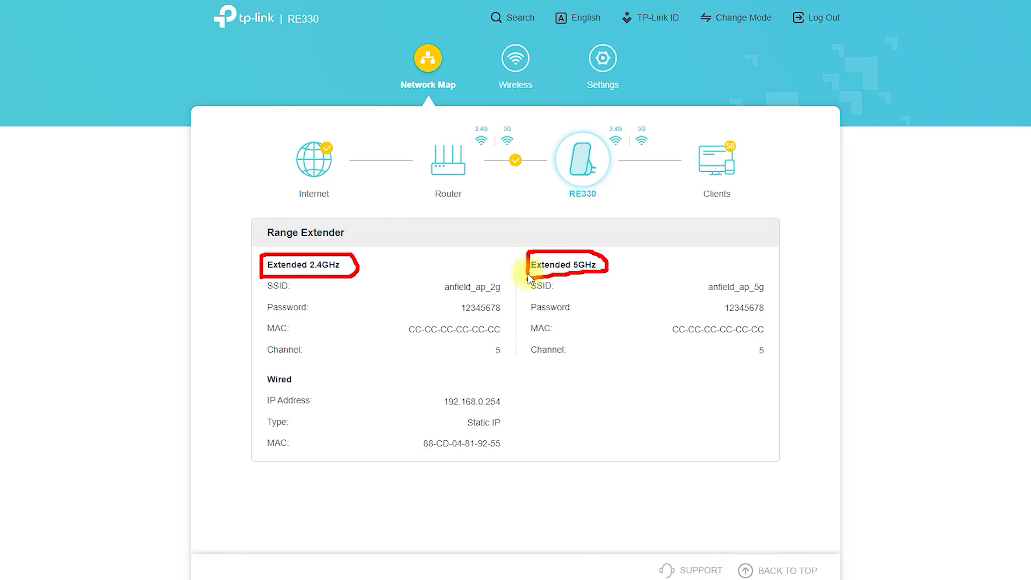
- Show the connected clients in the network map and look through the device list
{"action": "left_click", "coordinate": [707, 165]}
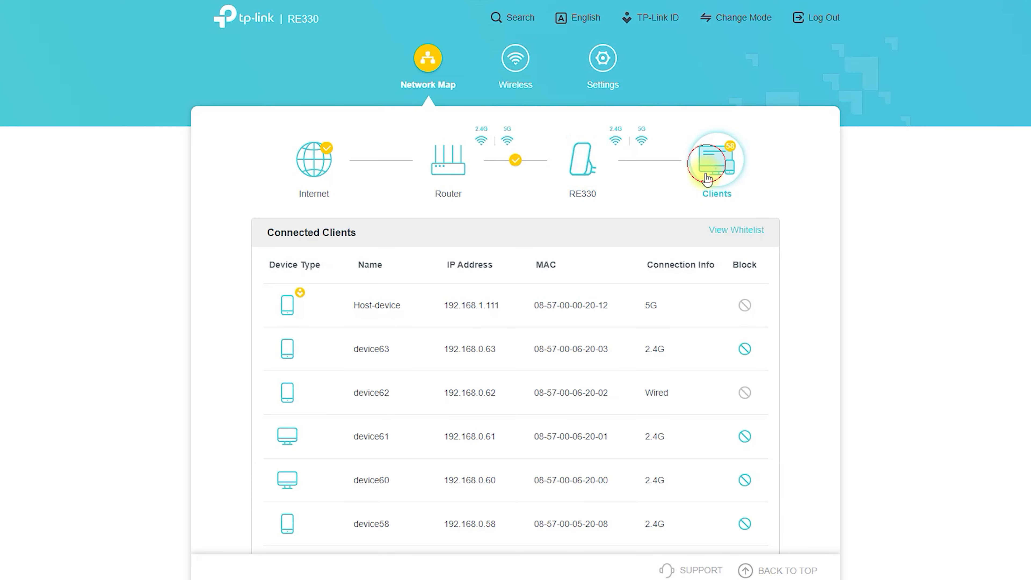
{"action": "scroll", "coordinate": [612, 306], "scroll_direction": "down", "scroll_amount": 15}
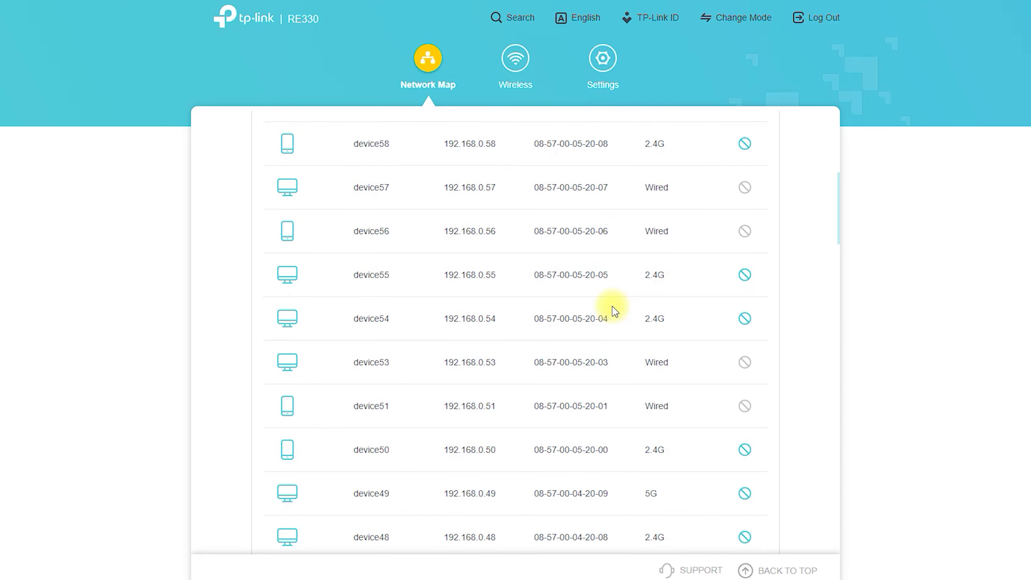
{"action": "scroll", "coordinate": [612, 307], "scroll_direction": "down", "scroll_amount": 4}
{"action": "scroll", "coordinate": [612, 307], "scroll_direction": "up", "scroll_amount": 10}
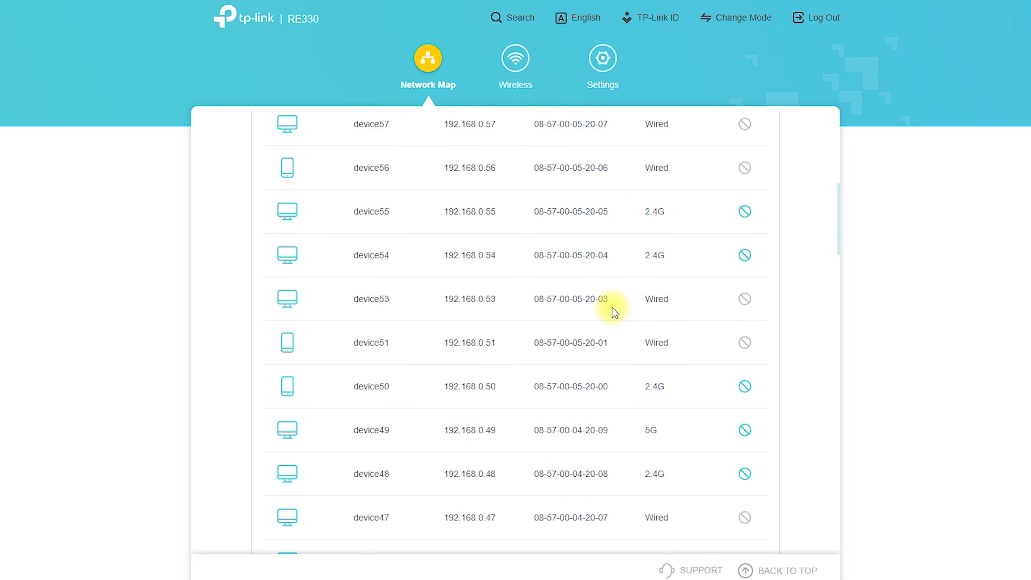
- Bring up the block confirmation for device63 in the connected clients list, dismiss it, and locate the whitelist option
{"action": "scroll", "coordinate": [613, 308], "scroll_direction": "up", "scroll_amount": 6}
{"action": "scroll", "coordinate": [612, 308], "scroll_direction": "up", "scroll_amount": 5}
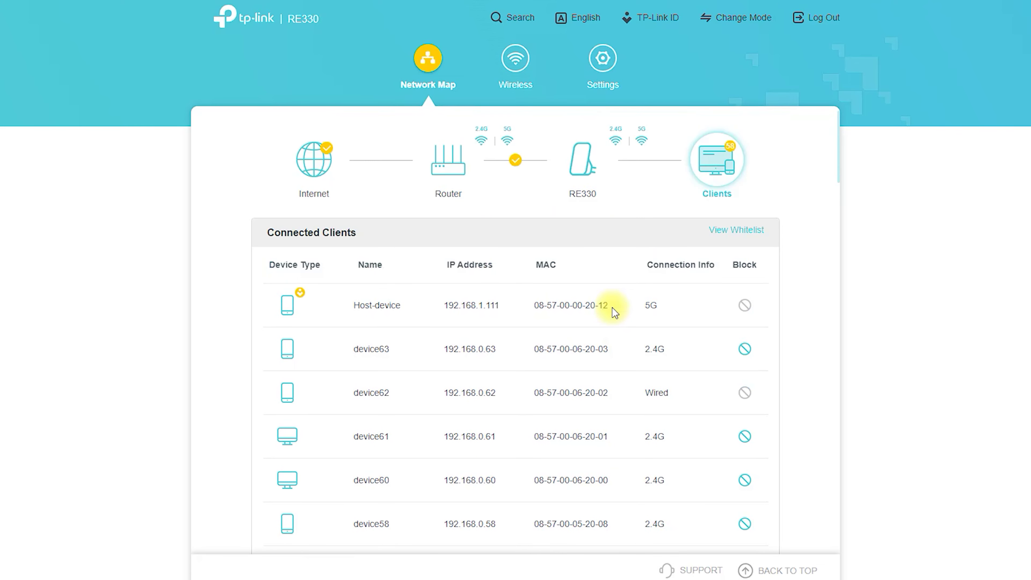
{"action": "left_click", "coordinate": [746, 350]}
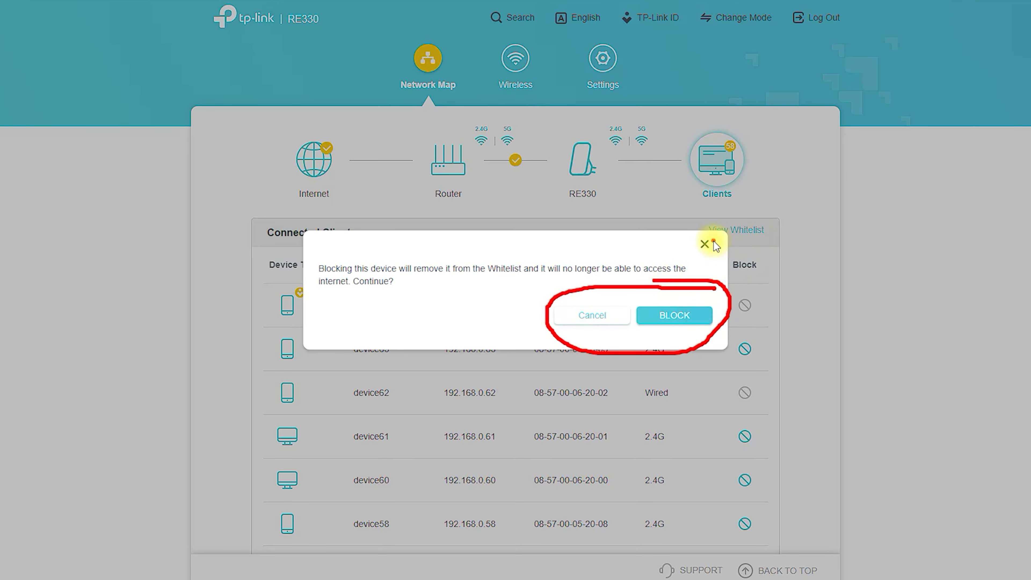
{"action": "left_click", "coordinate": [704, 244]}
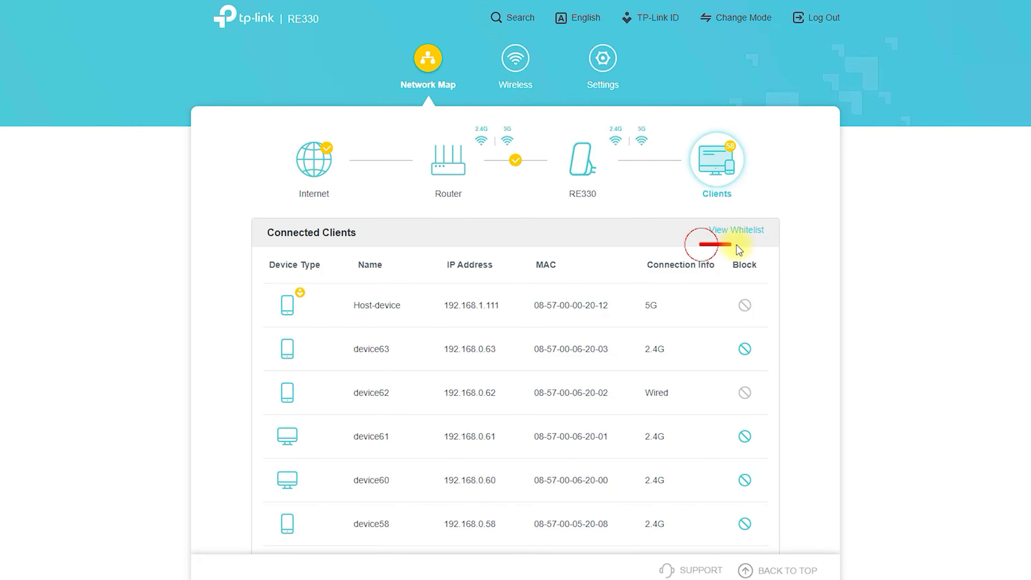
{"action": "left_click_drag", "start_coordinate": [746, 251], "coordinate": [753, 409]}
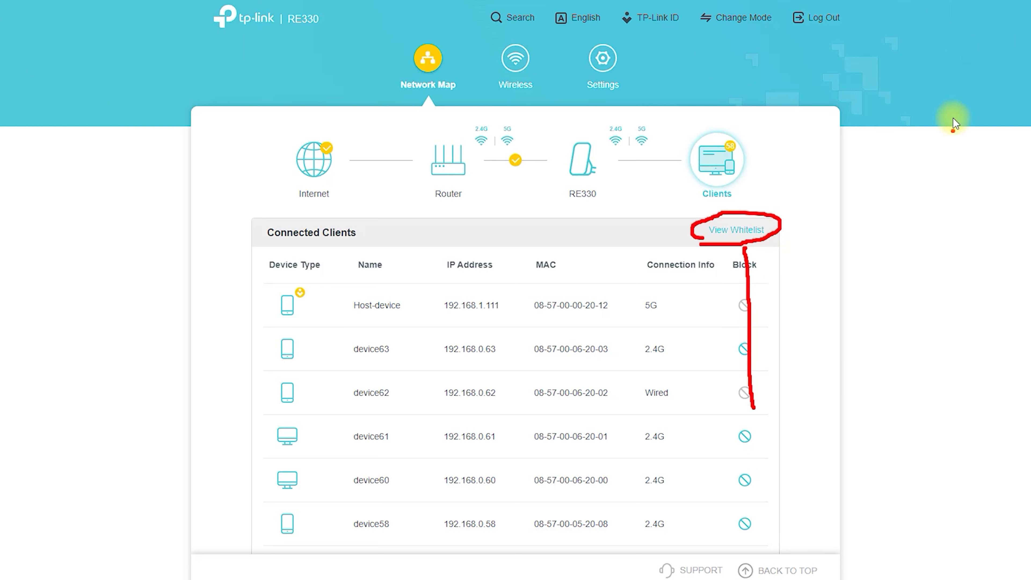
{"action": "left_click", "coordinate": [985, 4]}
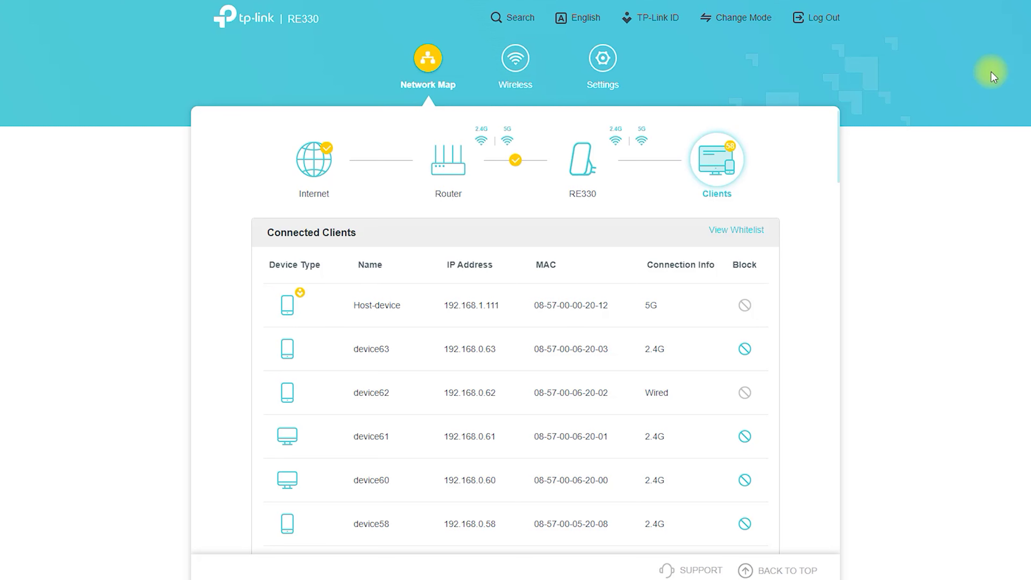
- In the wireless settings, scan for 2.4GHz host networks and select MERCUSYS_1708 from the second page of results
{"action": "left_click", "coordinate": [516, 59]}
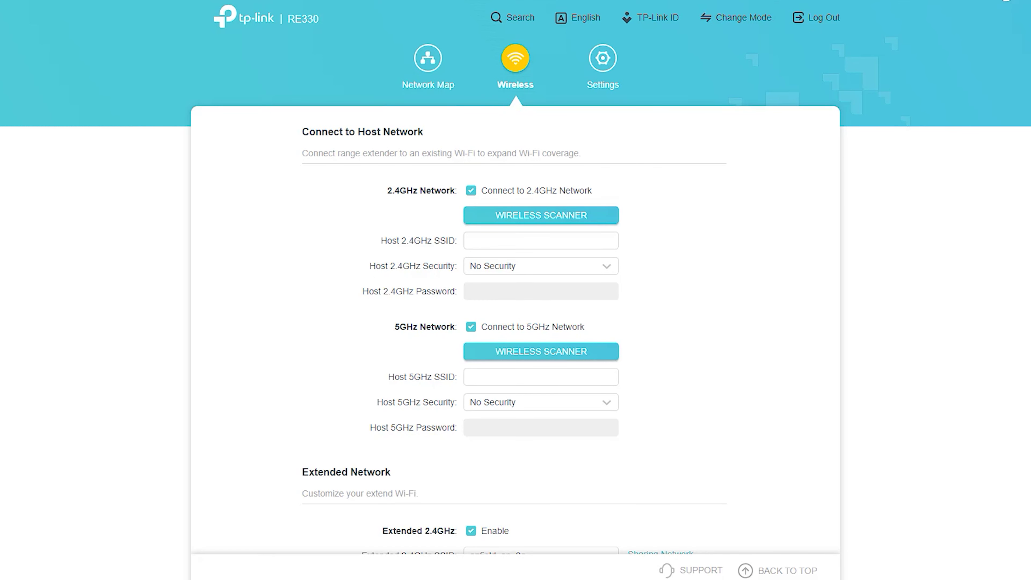
{"action": "mouse_move", "coordinate": [299, 142]}
{"action": "left_mouse_down"}
{"action": "mouse_move", "coordinate": [406, 148]}
{"action": "mouse_move", "coordinate": [410, 115]}
{"action": "mouse_move", "coordinate": [295, 118]}
{"action": "mouse_move", "coordinate": [294, 148]}
{"action": "left_mouse_up"}
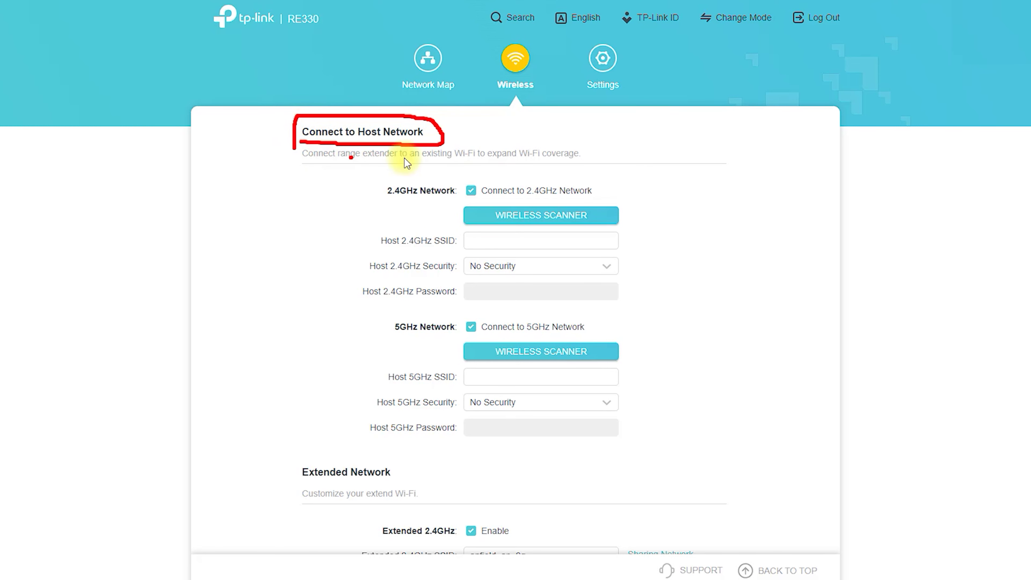
{"action": "left_click", "coordinate": [544, 216]}
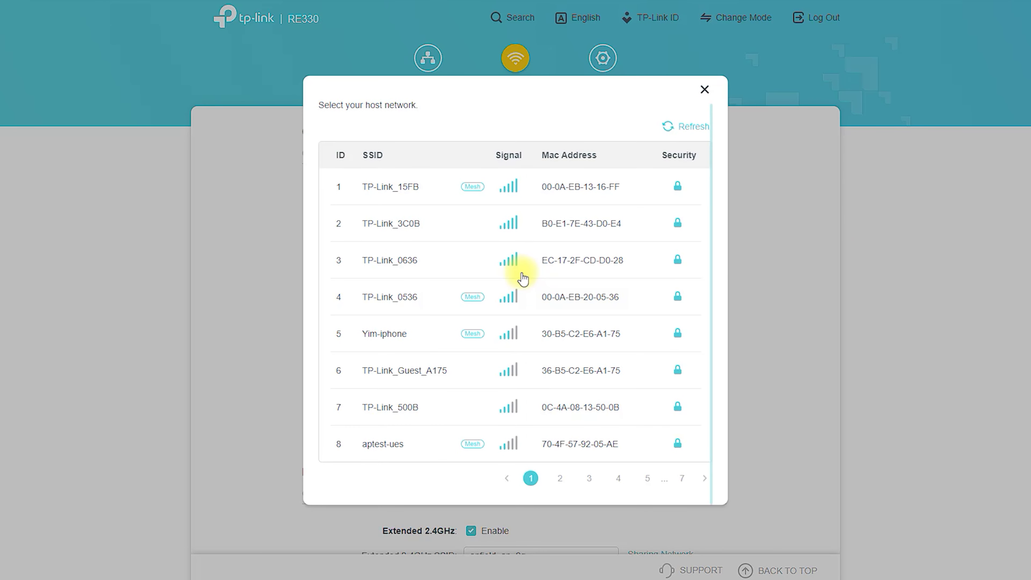
{"action": "left_click", "coordinate": [557, 483]}
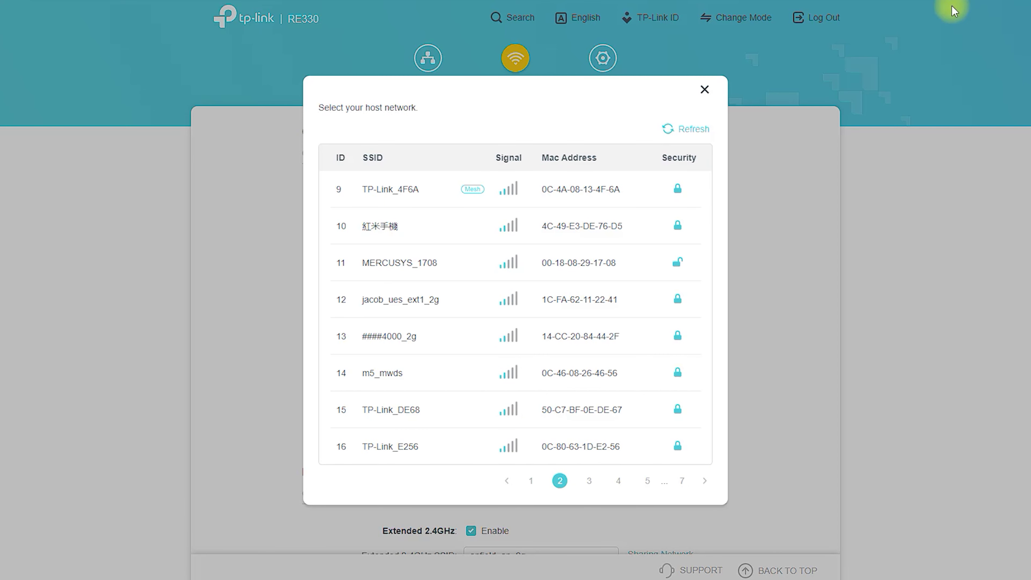
{"action": "mouse_move", "coordinate": [337, 276]}
{"action": "left_mouse_down"}
{"action": "mouse_move", "coordinate": [399, 278]}
{"action": "mouse_move", "coordinate": [453, 254]}
{"action": "mouse_move", "coordinate": [336, 247]}
{"action": "left_mouse_up"}
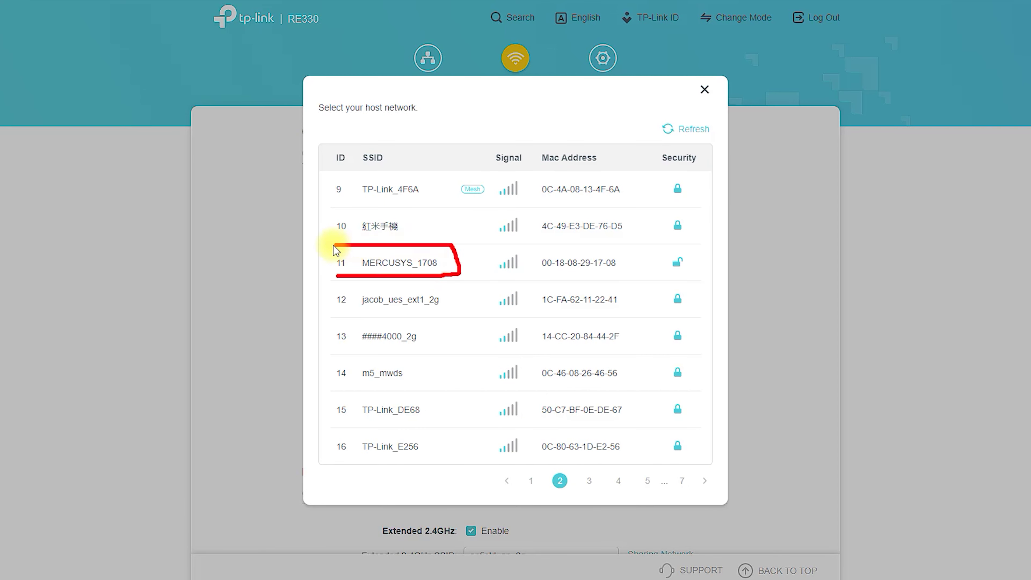
{"action": "left_click", "coordinate": [415, 270]}
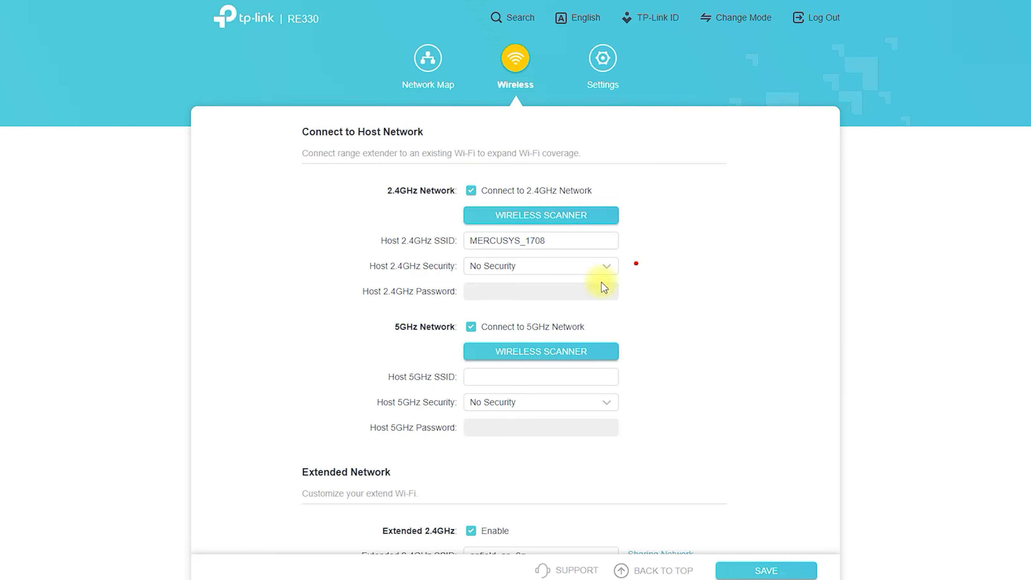
{"action": "mouse_move", "coordinate": [368, 255]}
{"action": "left_mouse_down"}
{"action": "mouse_move", "coordinate": [627, 246]}
{"action": "mouse_move", "coordinate": [400, 231]}
{"action": "left_mouse_up"}
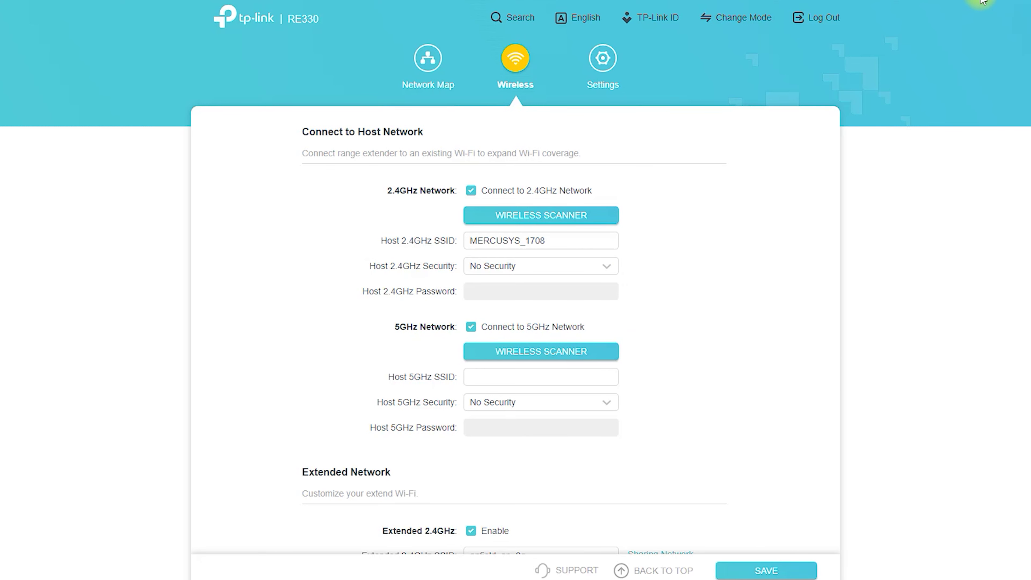
- Scan for 5GHz host networks and select TP-LINK_38F4_5G from the second page of results
{"action": "mouse_move", "coordinate": [390, 343]}
{"action": "left_mouse_down"}
{"action": "mouse_move", "coordinate": [446, 342]}
{"action": "mouse_move", "coordinate": [462, 321]}
{"action": "mouse_move", "coordinate": [411, 318]}
{"action": "mouse_move", "coordinate": [387, 349]}
{"action": "left_mouse_up"}
{"action": "left_click", "coordinate": [900, 87]}
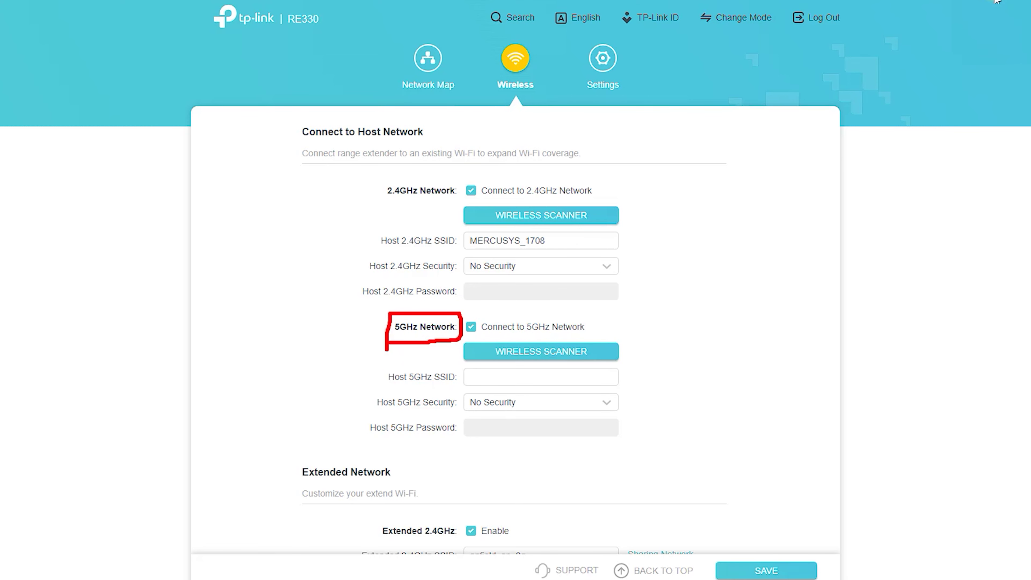
{"action": "left_click", "coordinate": [617, 351]}
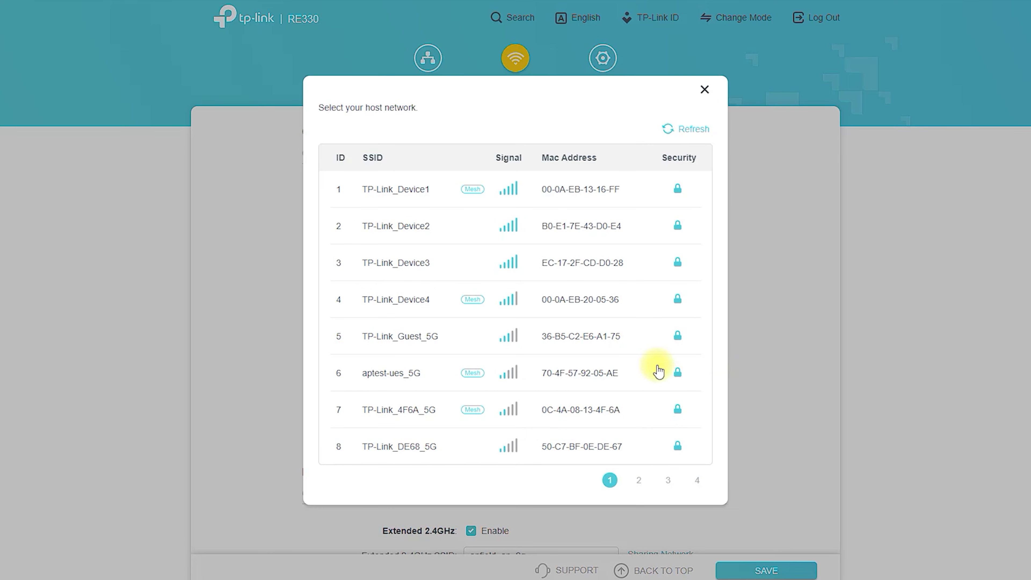
{"action": "left_click", "coordinate": [639, 478]}
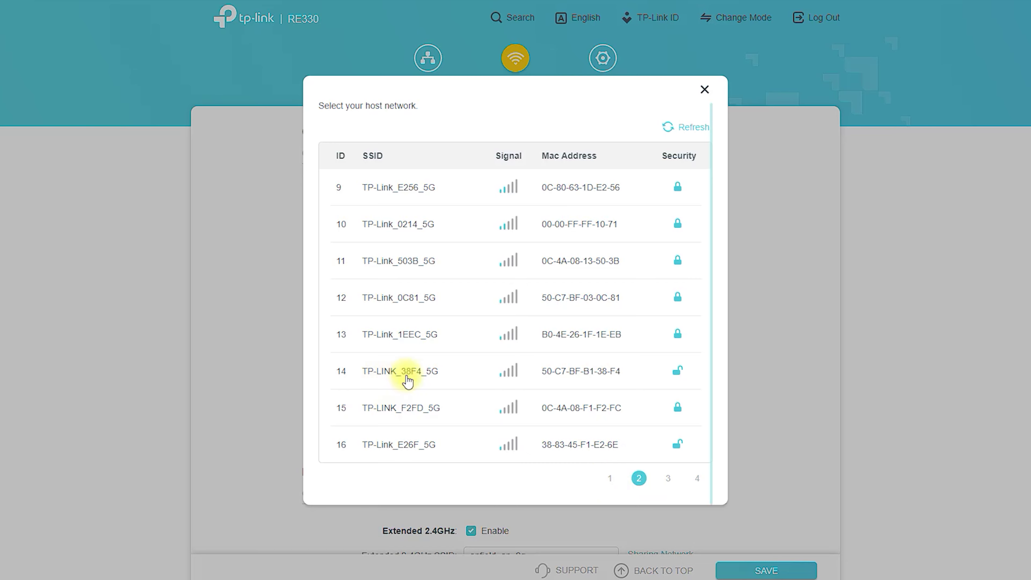
{"action": "left_click", "coordinate": [439, 381]}
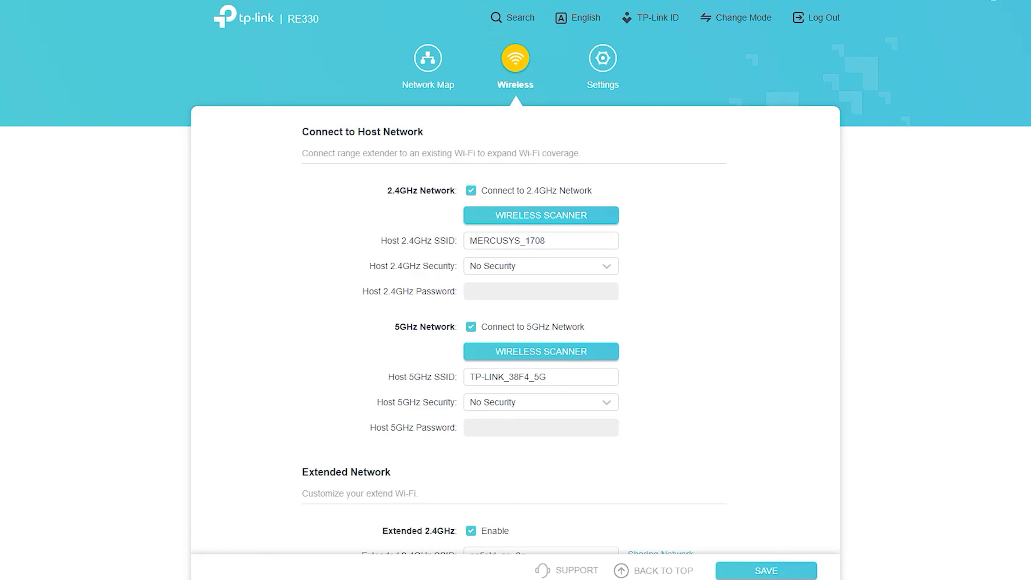
- Set the host 5GHz security to WPA/WPA2-Personal and enter the host 5GHz password
{"action": "mouse_move", "coordinate": [374, 416]}
{"action": "left_mouse_down"}
{"action": "mouse_move", "coordinate": [626, 417]}
{"action": "mouse_move", "coordinate": [638, 394]}
{"action": "mouse_move", "coordinate": [411, 396]}
{"action": "mouse_move", "coordinate": [368, 415]}
{"action": "left_mouse_up"}
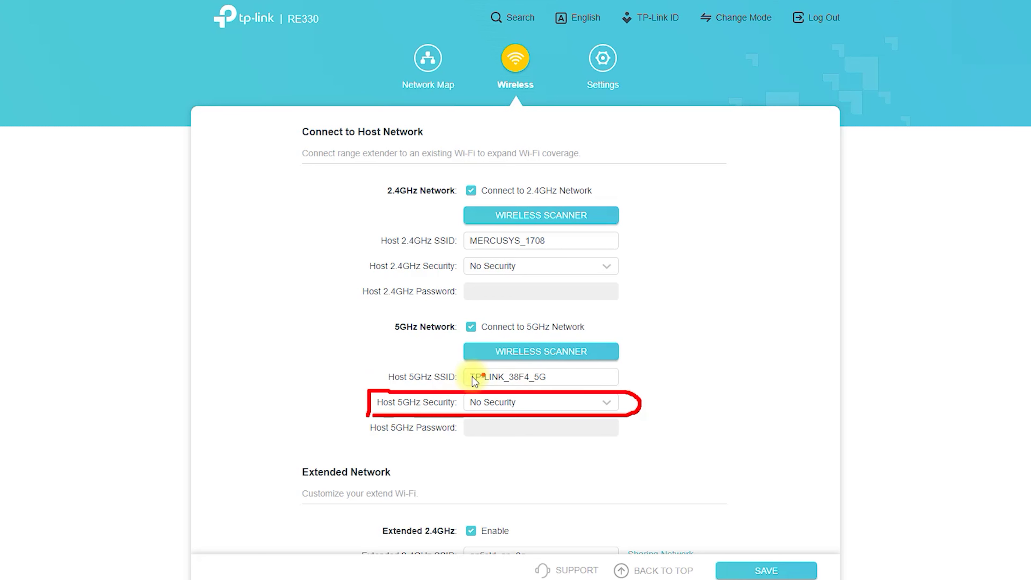
{"action": "left_click", "coordinate": [606, 402]}
{"action": "left_click", "coordinate": [595, 470]}
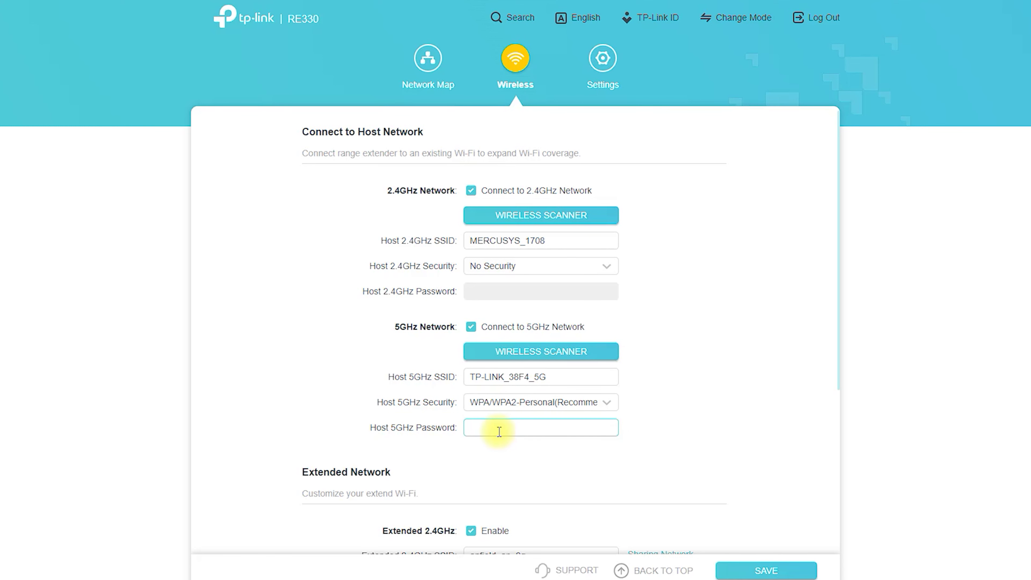
{"action": "type", "text": "password"}
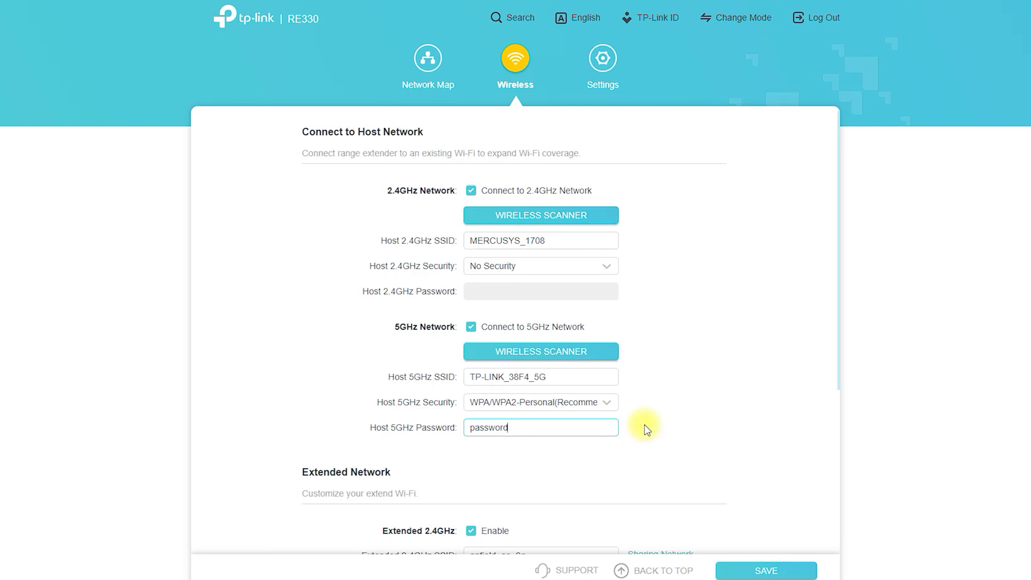
{"action": "left_click", "coordinate": [798, 200]}
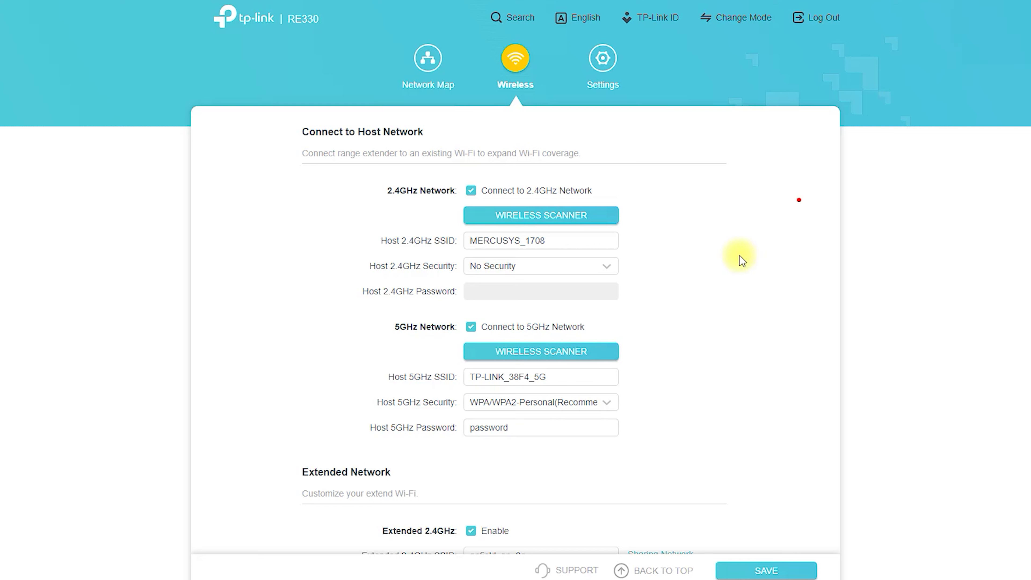
{"action": "left_click", "coordinate": [716, 306]}
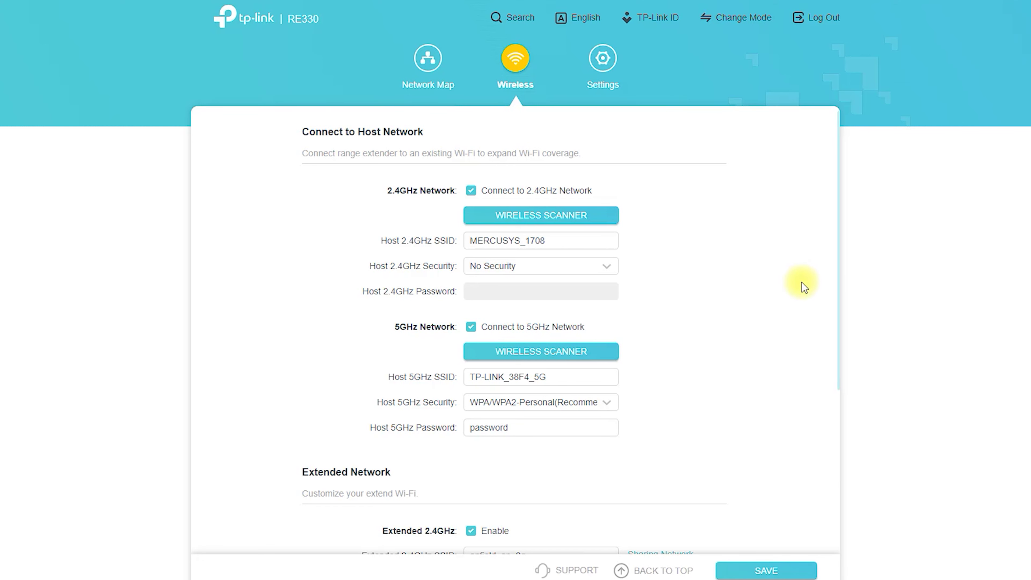
- In the Extended Network section, set the extended 2.4GHz SSID to "techpassport 2.4G"
{"action": "scroll", "coordinate": [802, 284], "scroll_direction": "down", "scroll_amount": 5}
{"action": "left_click", "coordinate": [310, 228]}
{"action": "mouse_move", "coordinate": [310, 229]}
{"action": "left_mouse_down"}
{"action": "mouse_move", "coordinate": [401, 203]}
{"action": "mouse_move", "coordinate": [293, 199]}
{"action": "mouse_move", "coordinate": [301, 231]}
{"action": "left_mouse_up"}
{"action": "left_click", "coordinate": [389, 261]}
{"action": "mouse_move", "coordinate": [377, 287]}
{"action": "left_mouse_down"}
{"action": "mouse_move", "coordinate": [487, 284]}
{"action": "mouse_move", "coordinate": [536, 268]}
{"action": "mouse_move", "coordinate": [374, 258]}
{"action": "mouse_move", "coordinate": [376, 284]}
{"action": "left_mouse_up"}
{"action": "mouse_move", "coordinate": [436, 348]}
{"action": "left_mouse_down"}
{"action": "mouse_move", "coordinate": [622, 335]}
{"action": "mouse_move", "coordinate": [544, 314]}
{"action": "mouse_move", "coordinate": [444, 325]}
{"action": "mouse_move", "coordinate": [442, 347]}
{"action": "left_mouse_up"}
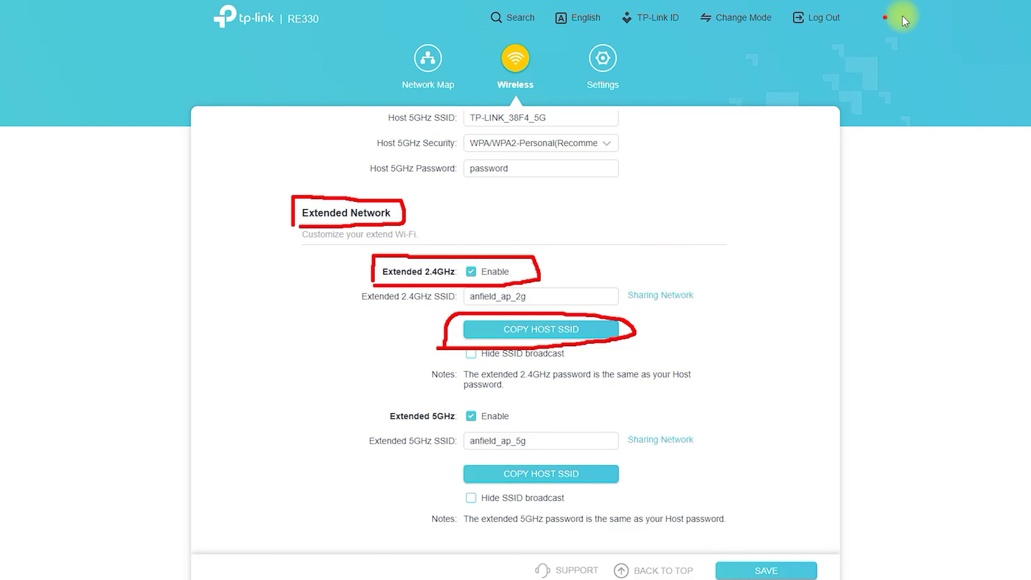
{"action": "key", "text": "Escape"}
{"action": "left_click_drag", "start_coordinate": [549, 296], "coordinate": [440, 296]}
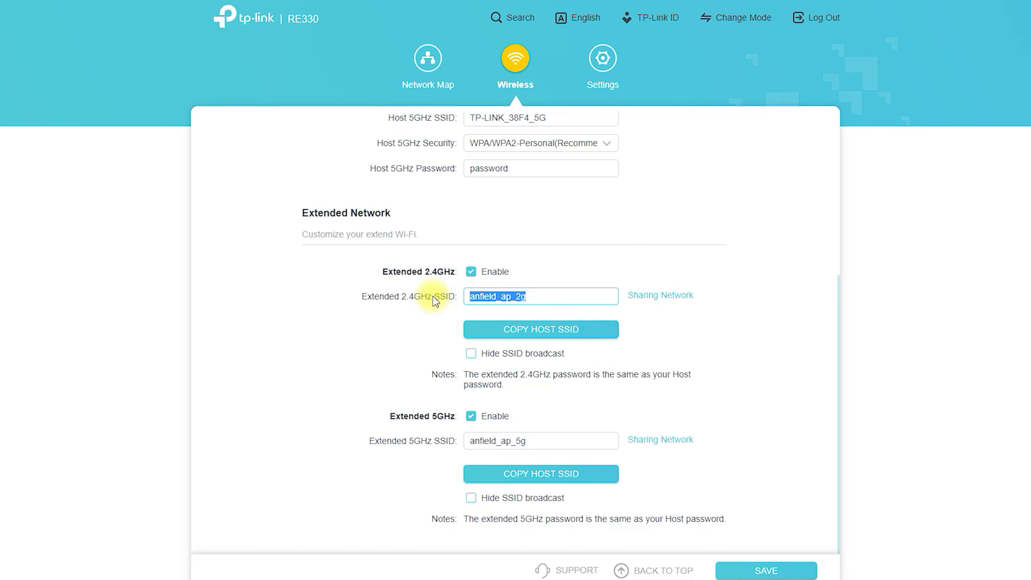
{"action": "type", "text": "techpassport 2.4"}
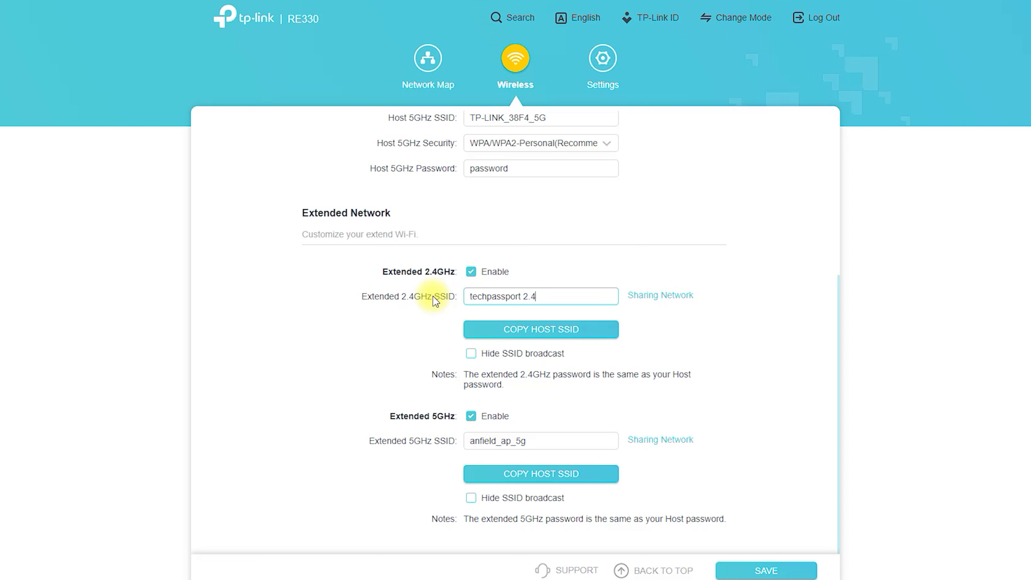
{"action": "type", "text": "G"}
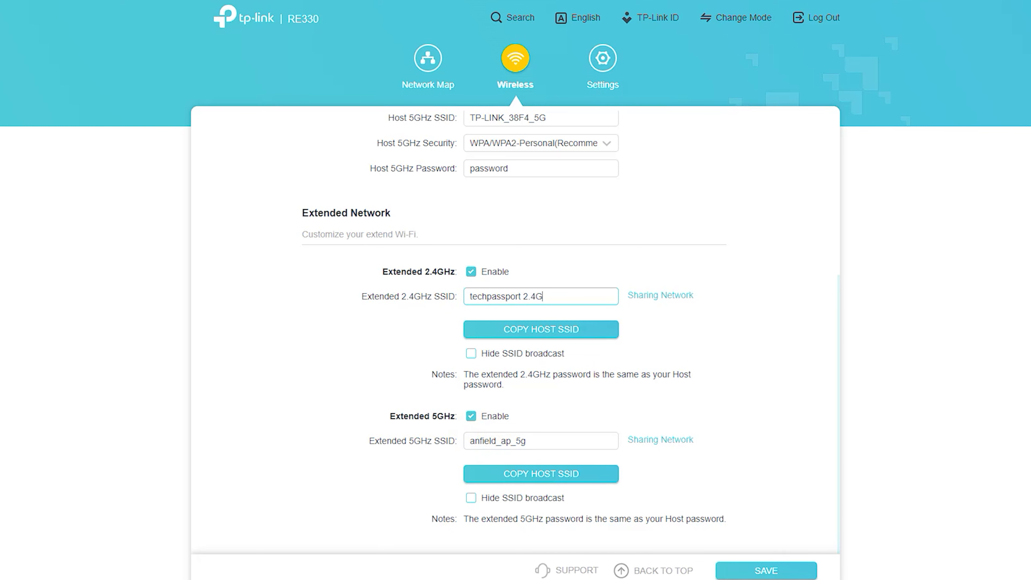
- Copy the extended 2.4GHz SSID text into the extended 5GHz SSID and adapt it to "techpassport 5G"
{"action": "mouse_move", "coordinate": [382, 427]}
{"action": "left_mouse_down"}
{"action": "mouse_move", "coordinate": [524, 422]}
{"action": "mouse_move", "coordinate": [389, 407]}
{"action": "left_mouse_up"}
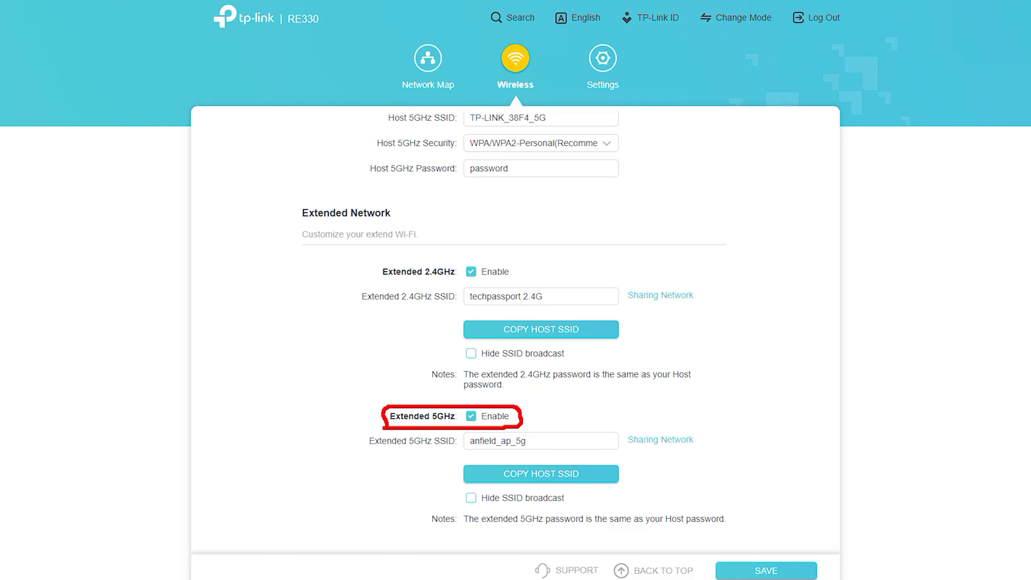
{"action": "left_click_drag", "start_coordinate": [580, 295], "coordinate": [473, 295]}
{"action": "right_click", "coordinate": [511, 295]}
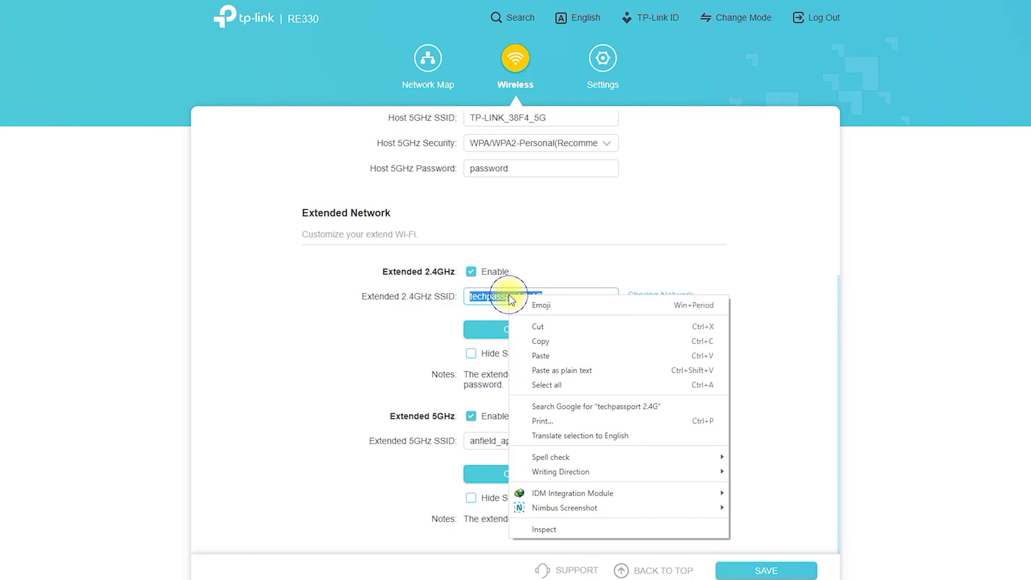
{"action": "left_click", "coordinate": [544, 343]}
{"action": "left_click_drag", "start_coordinate": [532, 441], "coordinate": [437, 447]}
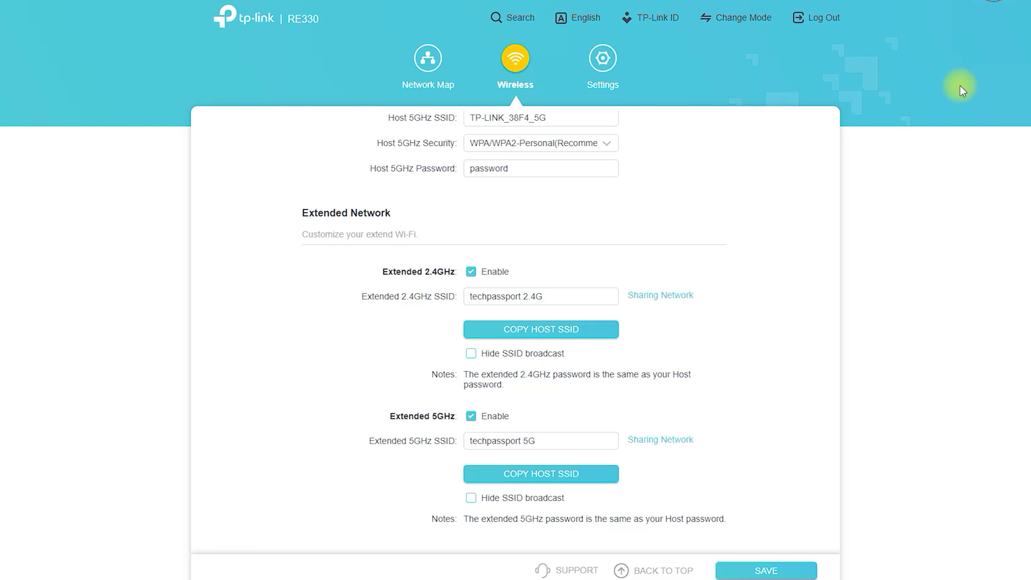
{"action": "mouse_move", "coordinate": [532, 498]}
{"action": "left_mouse_down"}
{"action": "mouse_move", "coordinate": [645, 488]}
{"action": "mouse_move", "coordinate": [609, 456]}
{"action": "mouse_move", "coordinate": [472, 454]}
{"action": "mouse_move", "coordinate": [451, 489]}
{"action": "left_mouse_up"}
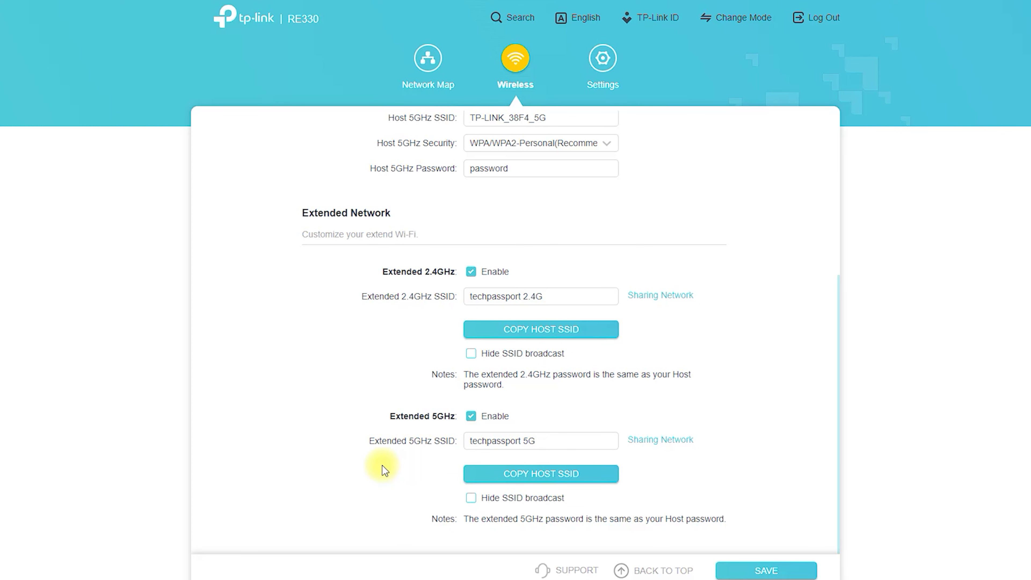
- Open the extender's general settings page
{"action": "left_click", "coordinate": [605, 77]}
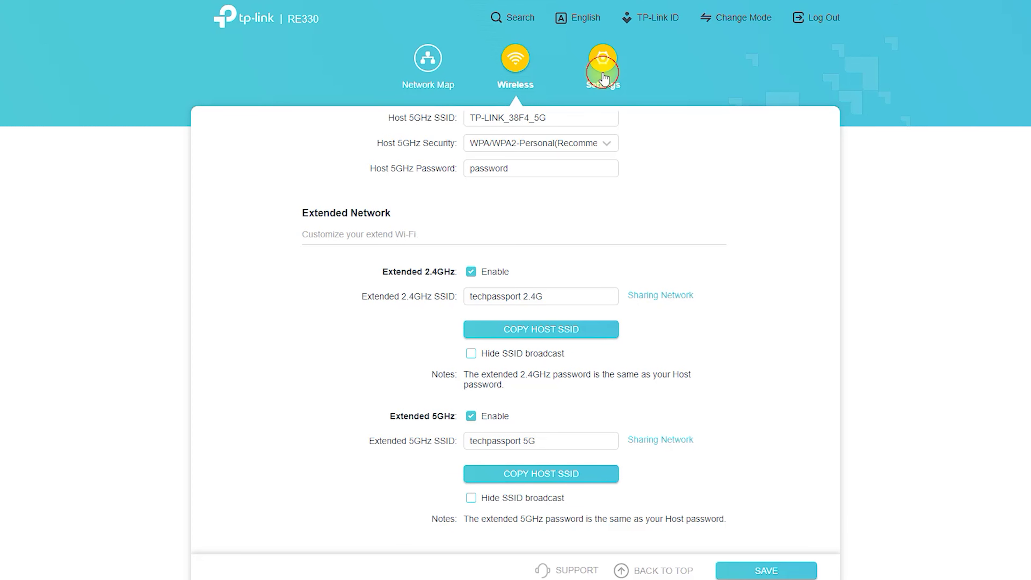